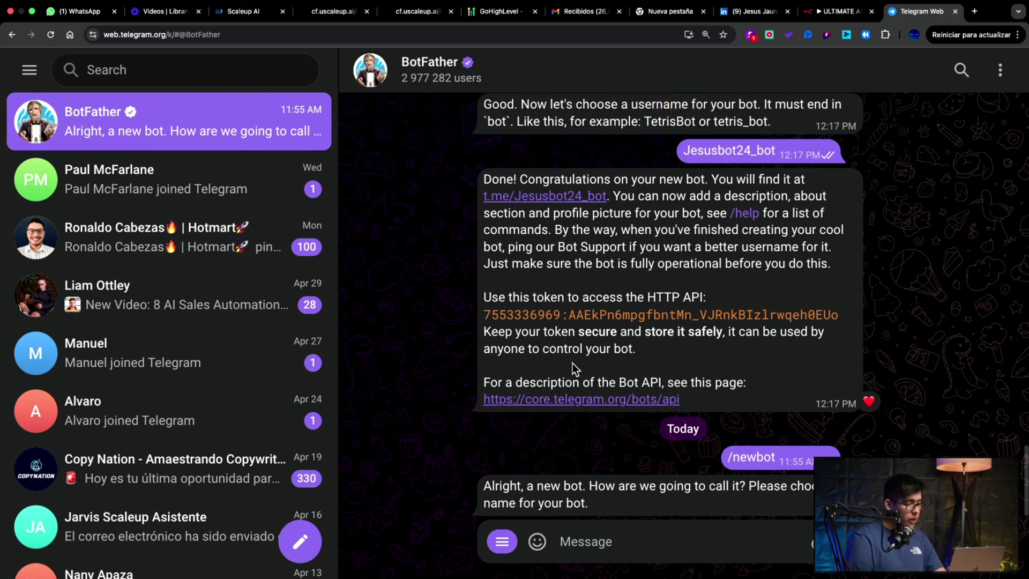
# Create a new bot with BotFather, naming it jesusp and giving it the username jesus4502_bot
pyautogui.write('jesusp')
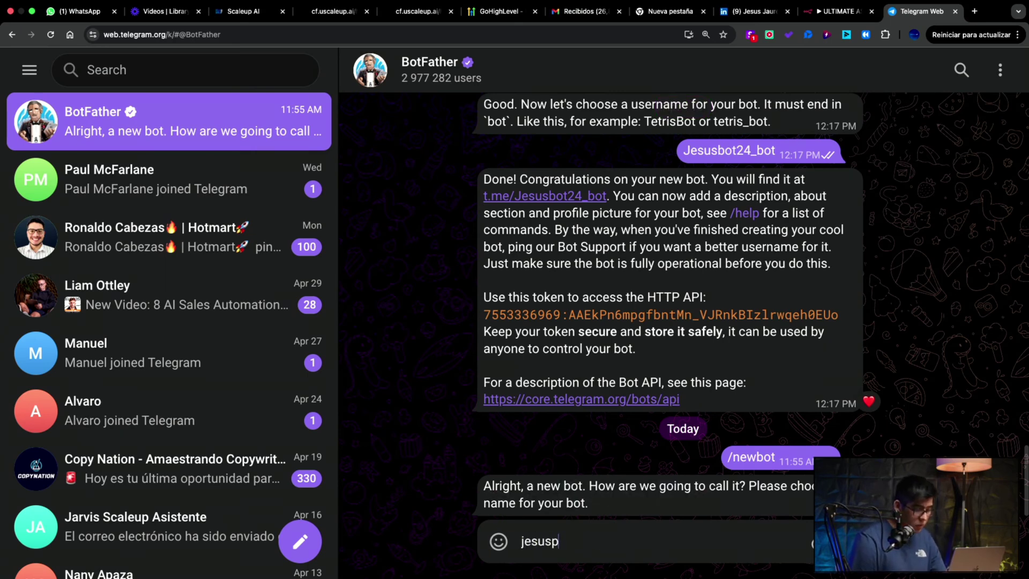
pyautogui.press('Return')
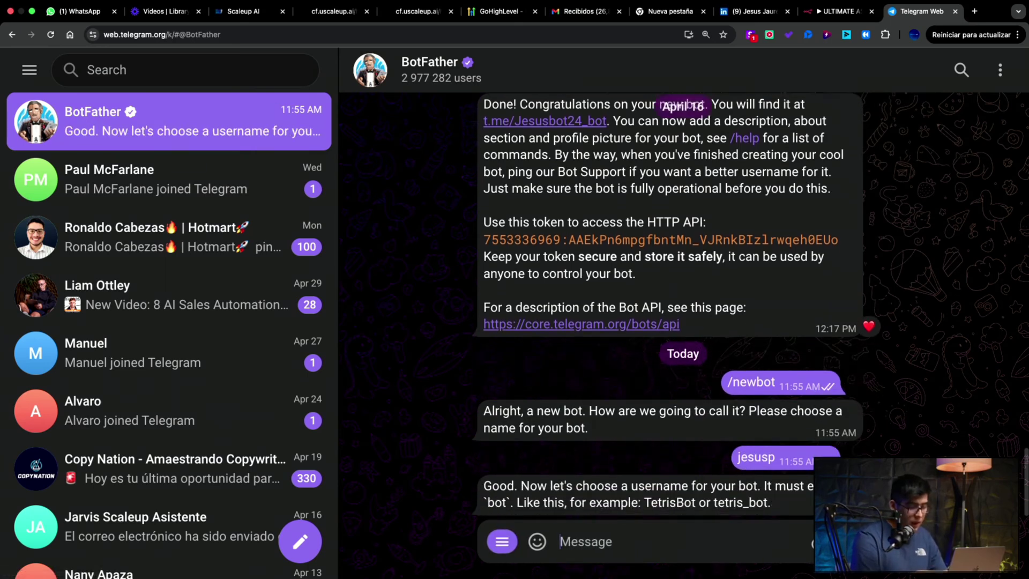
pyautogui.write('jesus4502_bot')
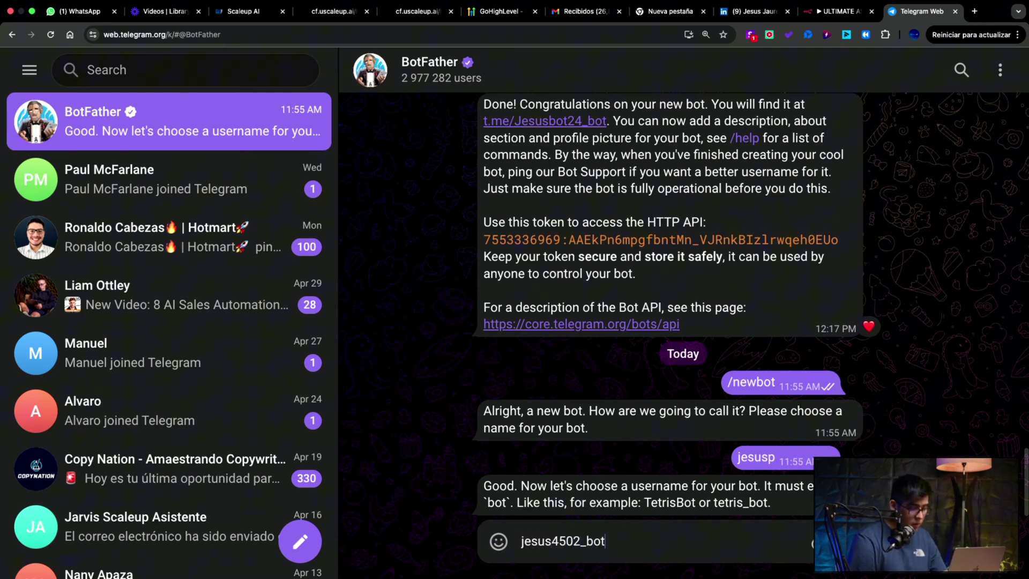
pyautogui.press('Return')
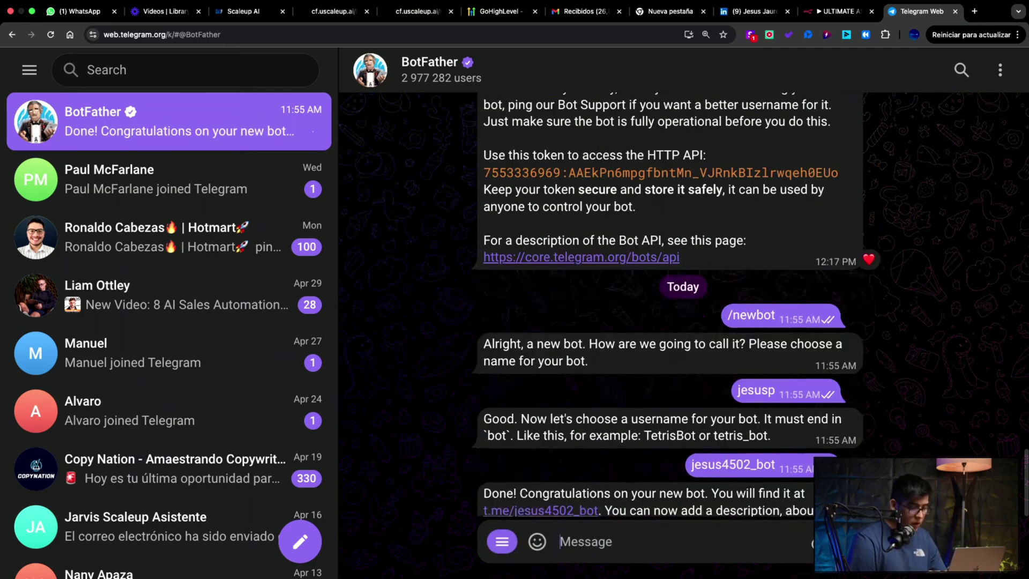
# Copy the new bot's token and enter it as the access token of the Telegram account 2 credential in n8n, declining to update the browser's saved password
pyautogui.click(745, 419)
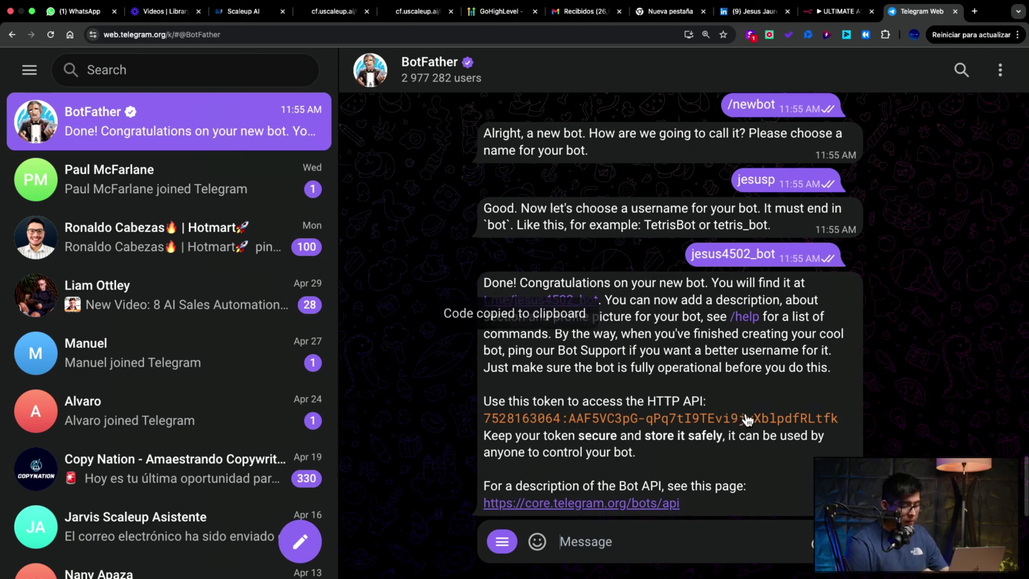
pyautogui.click(800, 13)
pyautogui.click(398, 230)
pyautogui.press('super+v')
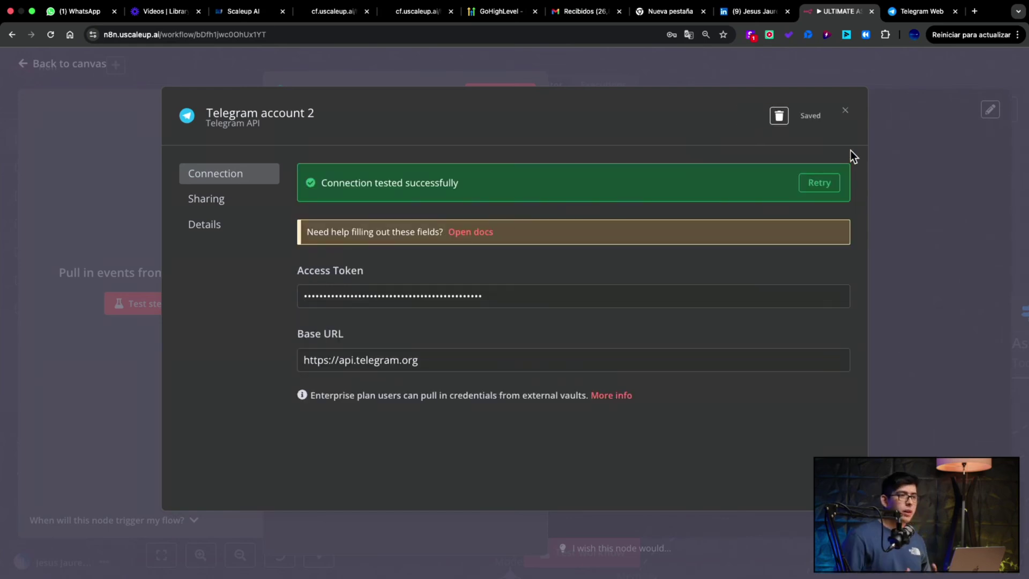
pyautogui.click(846, 112)
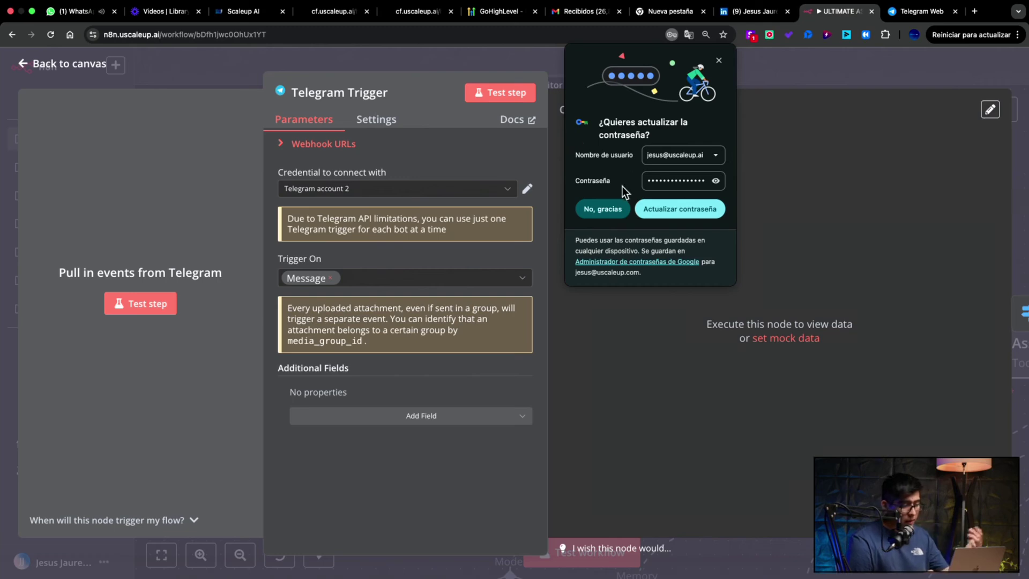
pyautogui.click(614, 204)
pyautogui.click(665, 81)
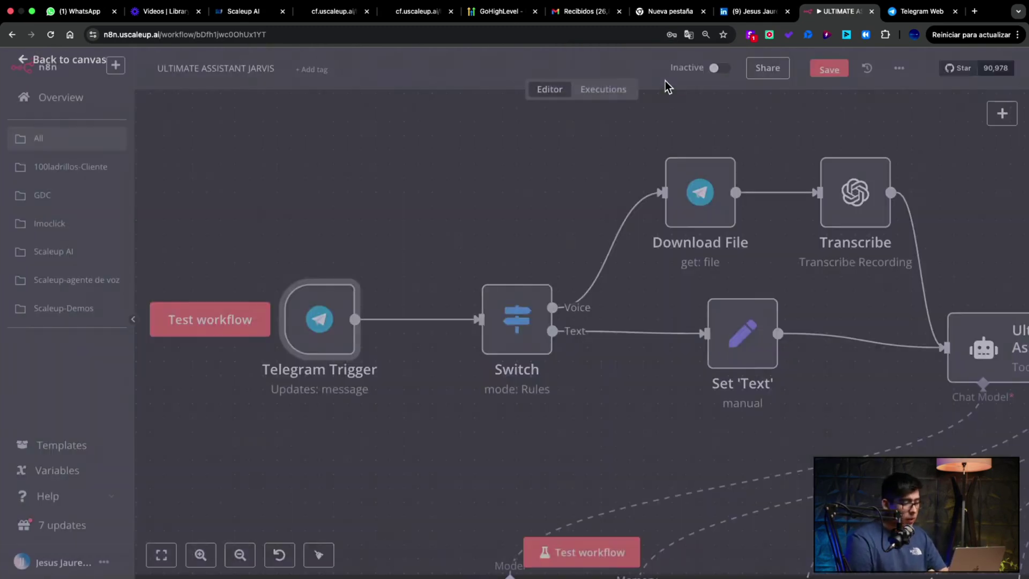
pyautogui.scroll(-3, 524, 290)
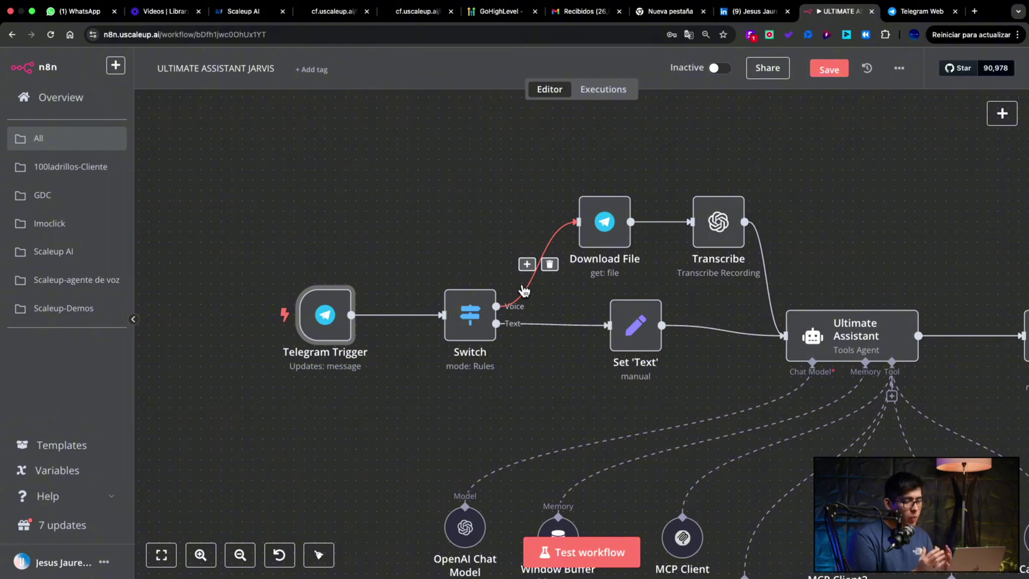
pyautogui.scroll(5, 326, 313)
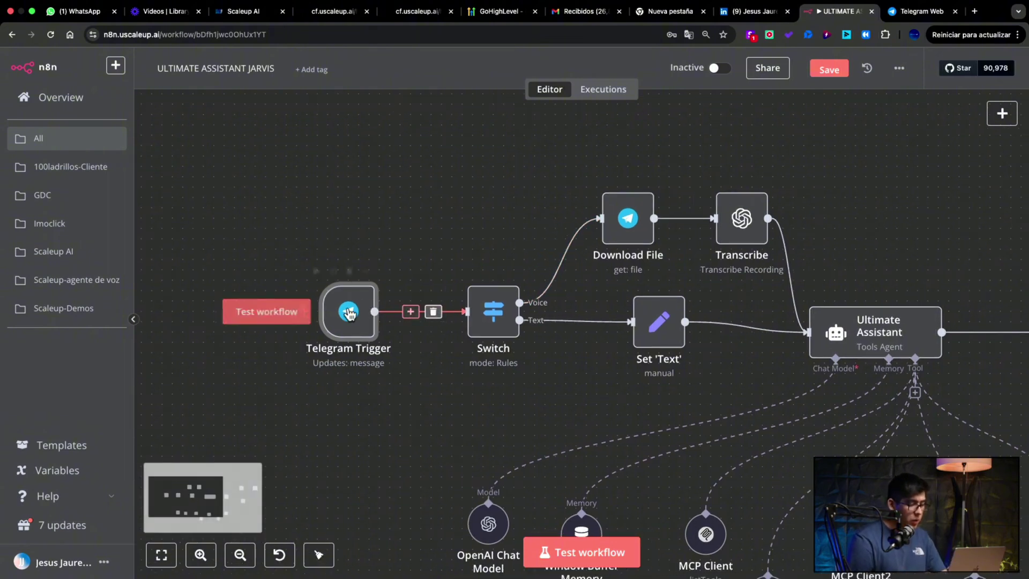
pyautogui.doubleClick(349, 314)
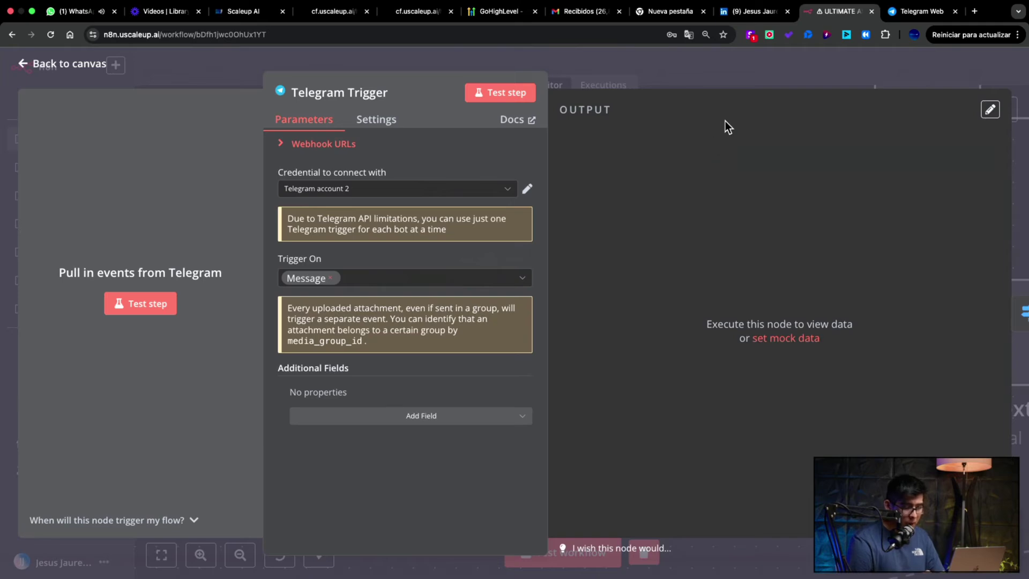
pyautogui.click(763, 85)
# Delete the MCP Client, MCP Client1, MCP Client2 and MCP Client3 tools from the Ultimate Assistant agent
pyautogui.scroll(-5, 589, 258)
pyautogui.hscroll(3, 516, 295)
pyautogui.hscroll(5, 516, 296)
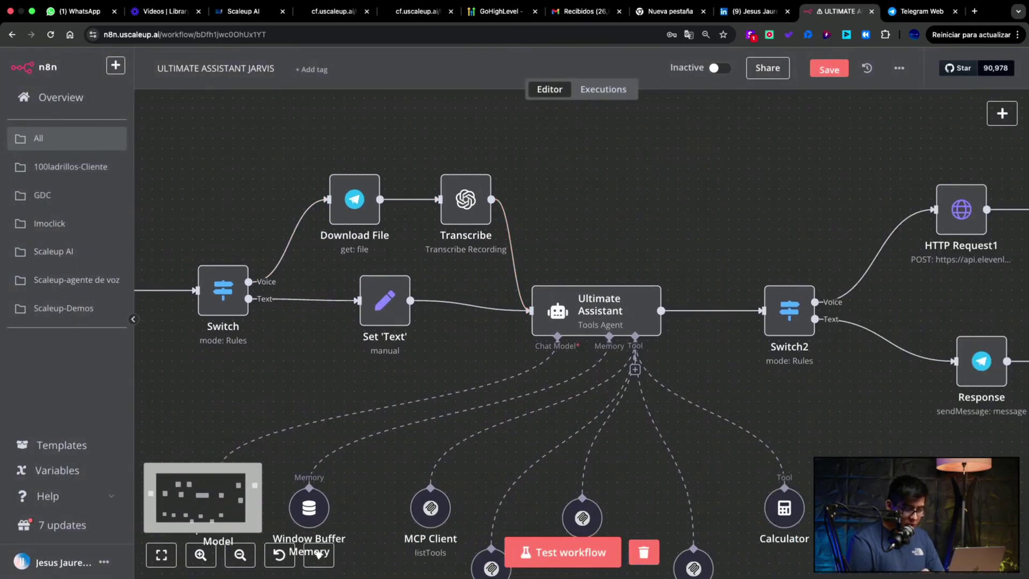
pyautogui.scroll(-4, 702, 426)
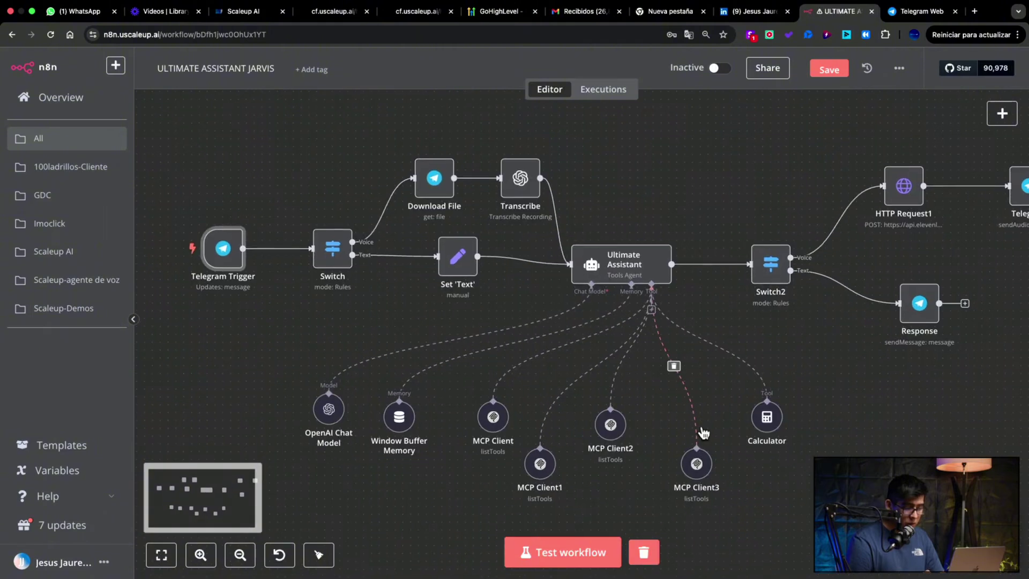
pyautogui.scroll(2, 652, 452)
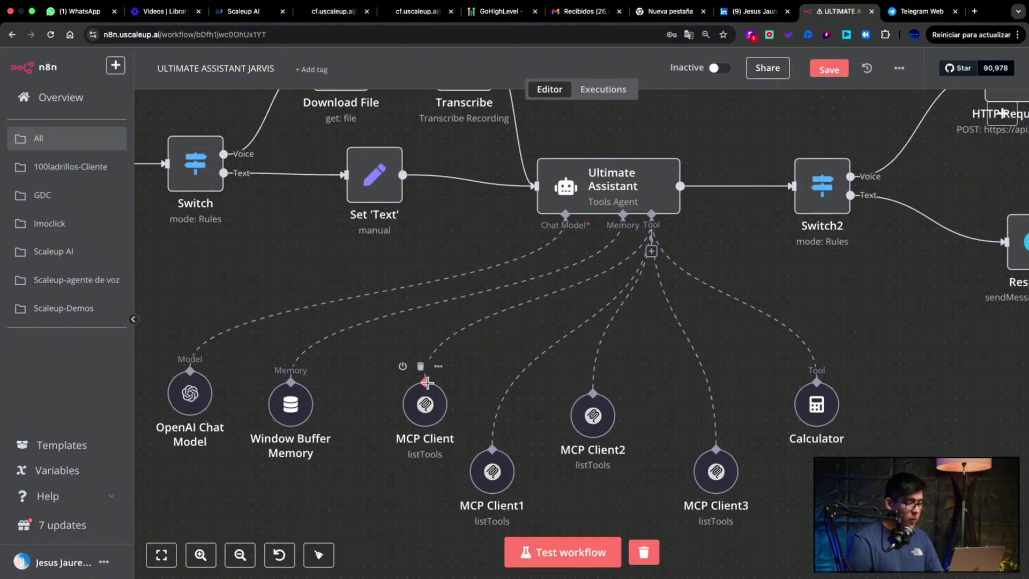
pyautogui.click(420, 368)
pyautogui.click(491, 433)
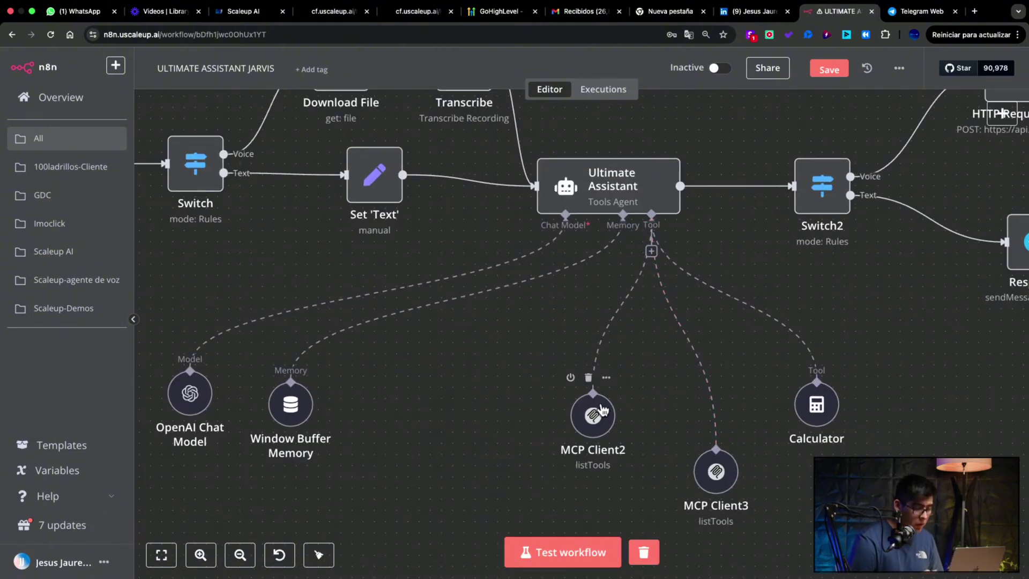
pyautogui.click(588, 379)
pyautogui.click(712, 432)
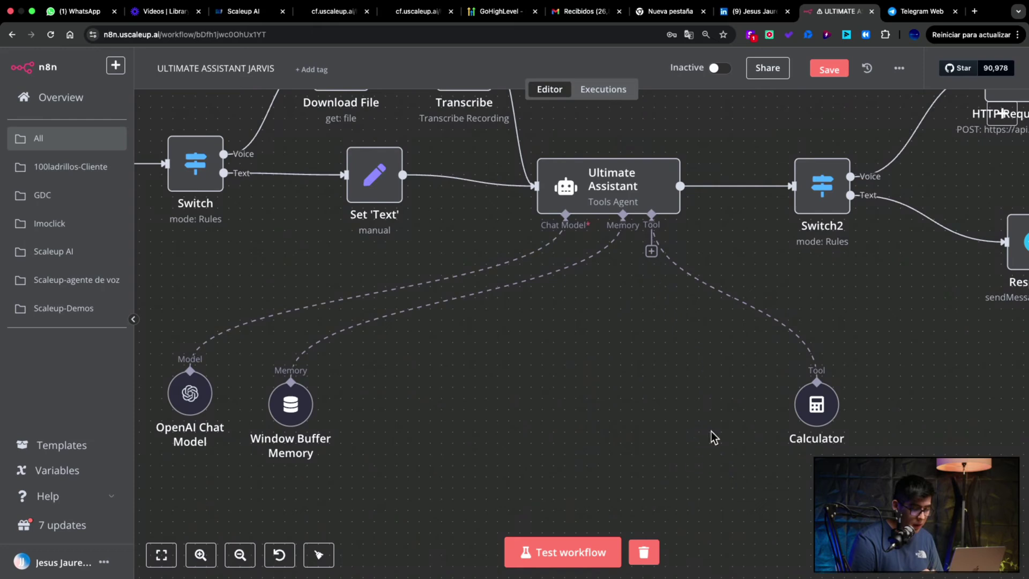
# Run a test of the Telegram Trigger node so that it listens for a Telegram event
pyautogui.hscroll(-5, 573, 371)
pyautogui.scroll(2, 573, 371)
pyautogui.hscroll(-5, 571, 371)
pyautogui.scroll(2, 571, 371)
pyautogui.doubleClick(327, 252)
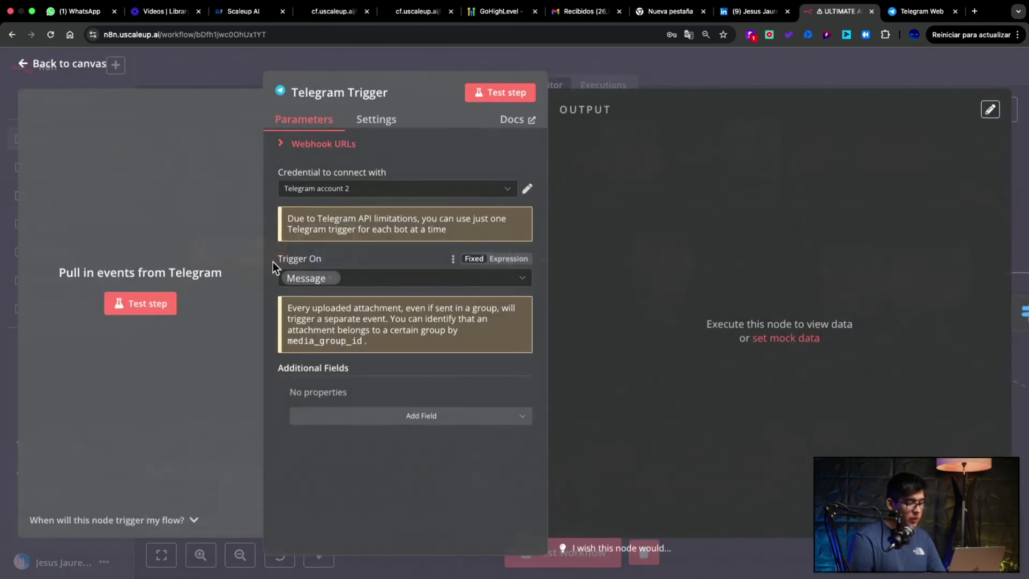
pyautogui.click(171, 301)
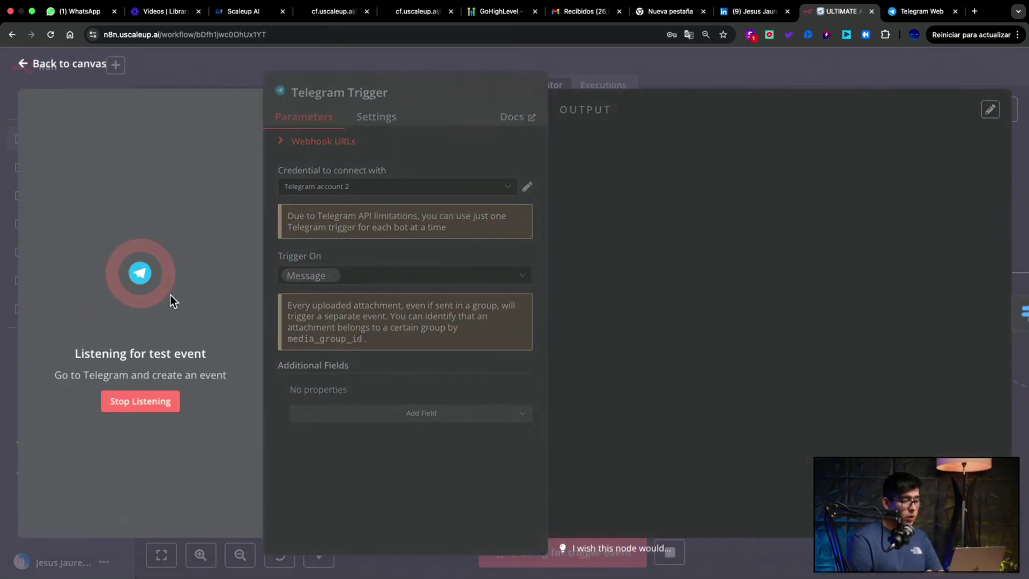
# Switch to Telegram Web, start a chat with the new jesus4502_bot, and return to the trigger's output in n8n
pyautogui.click(914, 11)
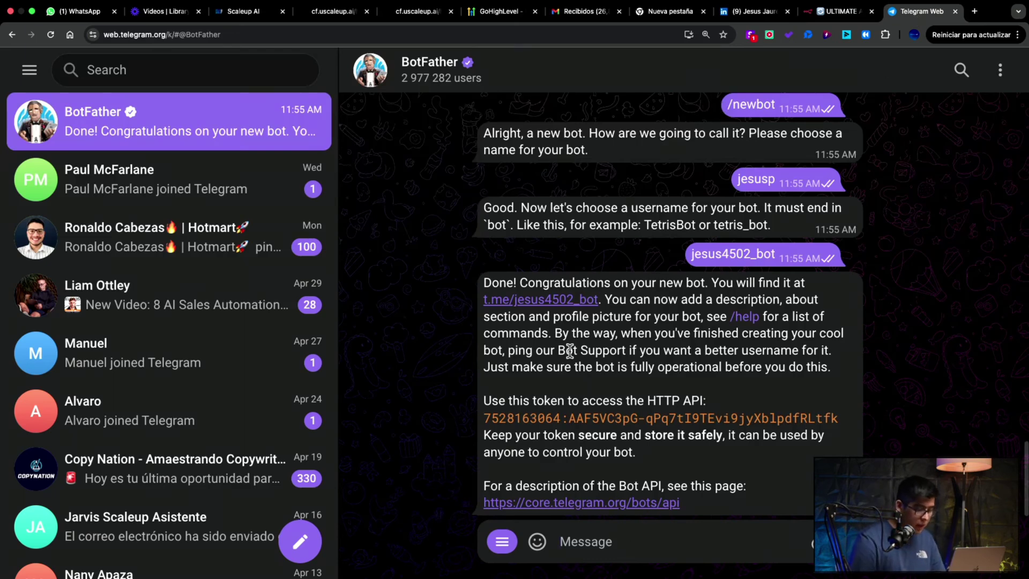
pyautogui.click(560, 307)
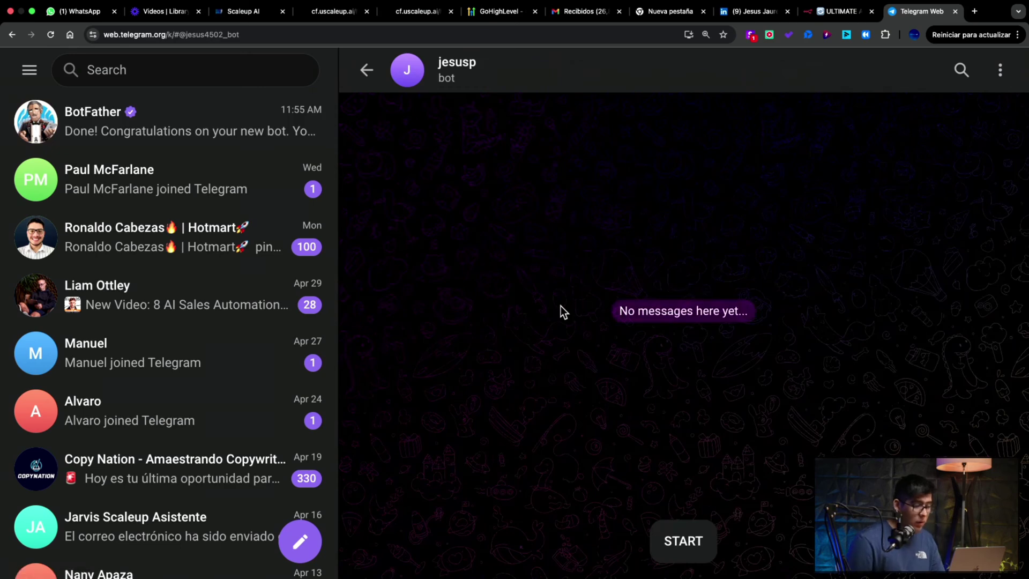
pyautogui.click(678, 533)
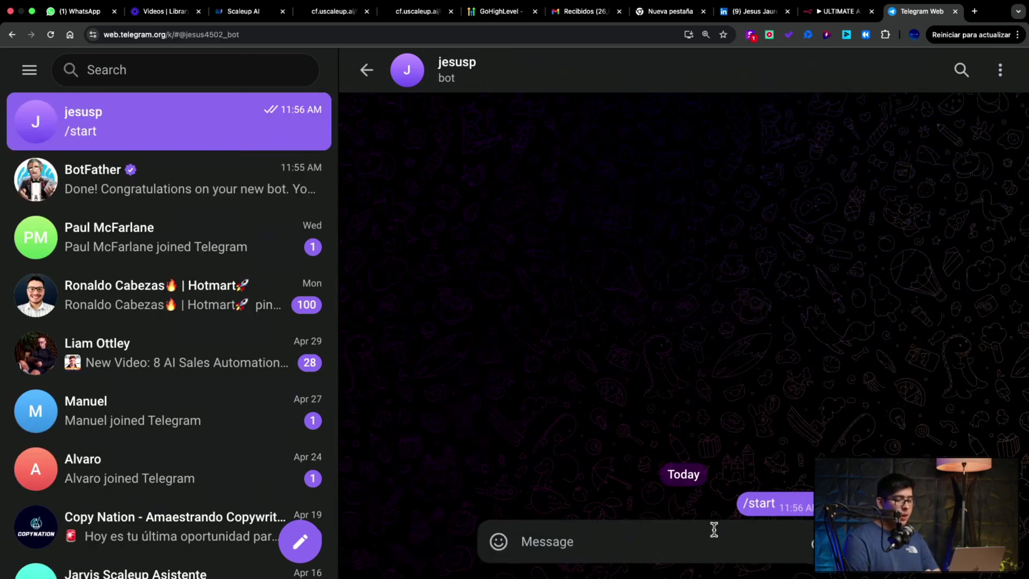
pyautogui.click(840, 13)
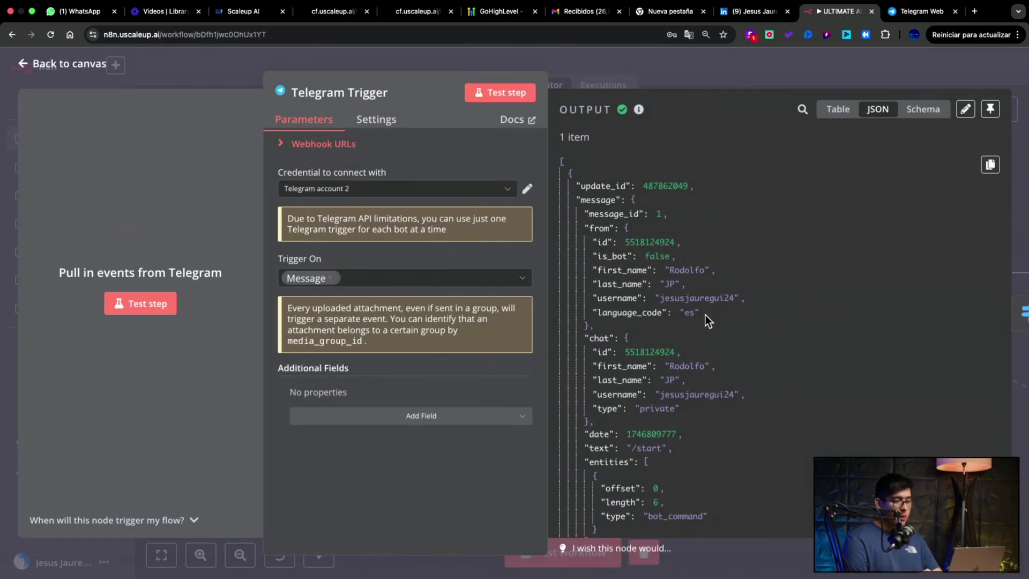
# Test the Telegram Trigger again by sending the bot a voice message, allowing microphone use this time, and inspect the voice data in its output
pyautogui.click(922, 11)
pyautogui.click(840, 11)
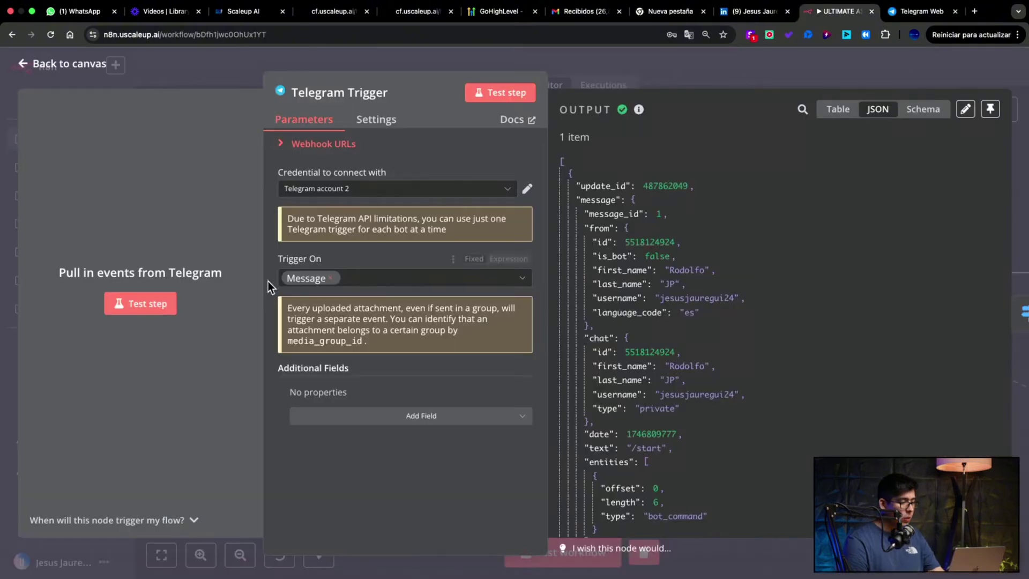
pyautogui.click(155, 304)
pyautogui.click(897, 16)
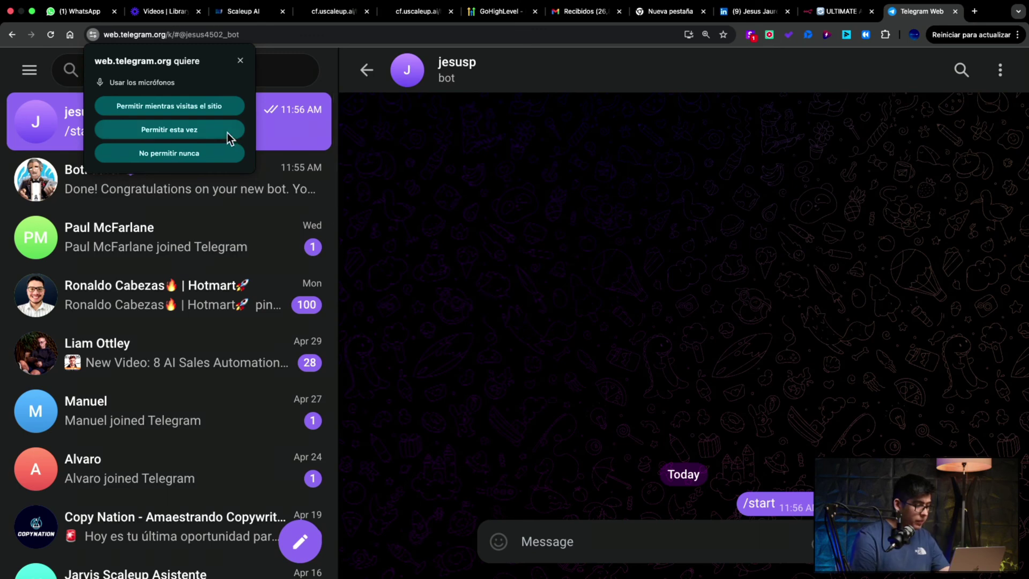
pyautogui.click(189, 130)
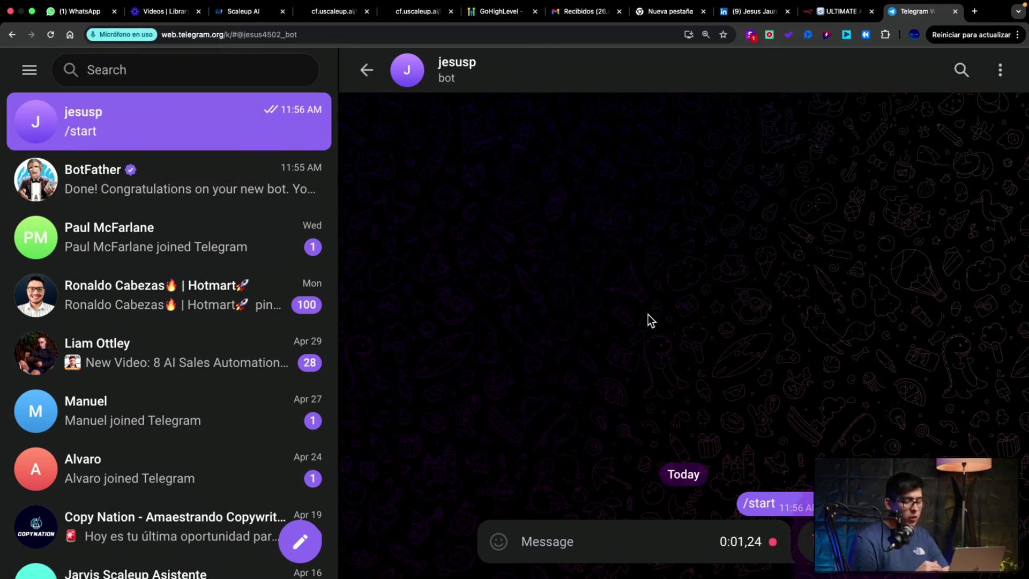
pyautogui.click(812, 541)
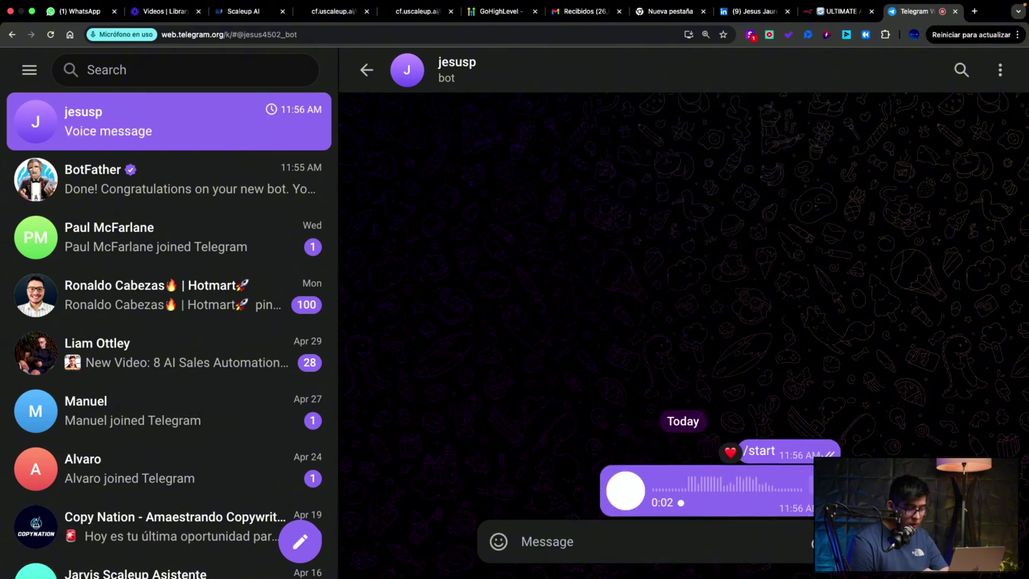
pyautogui.click(836, 11)
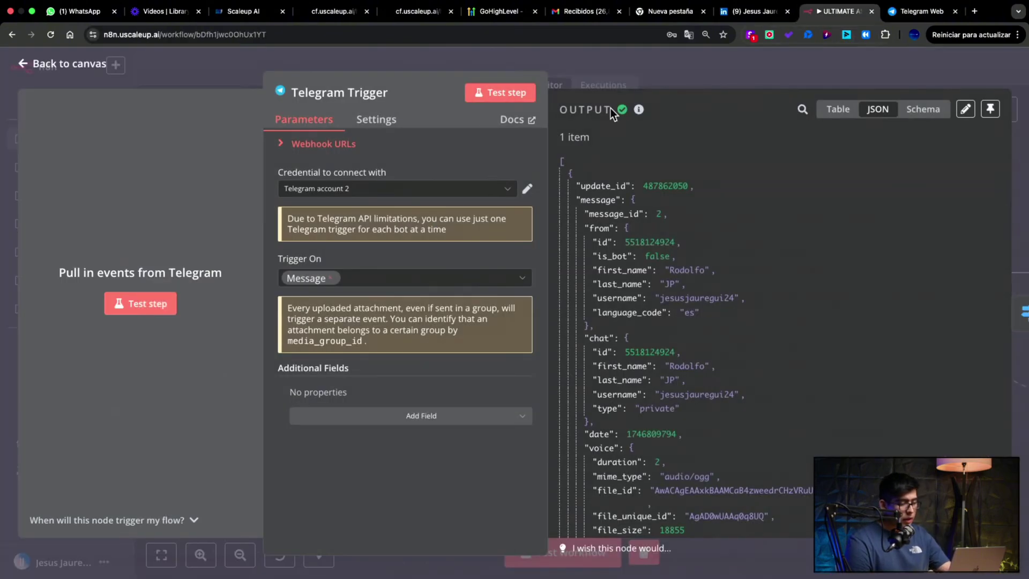
pyautogui.scroll(-3, 725, 334)
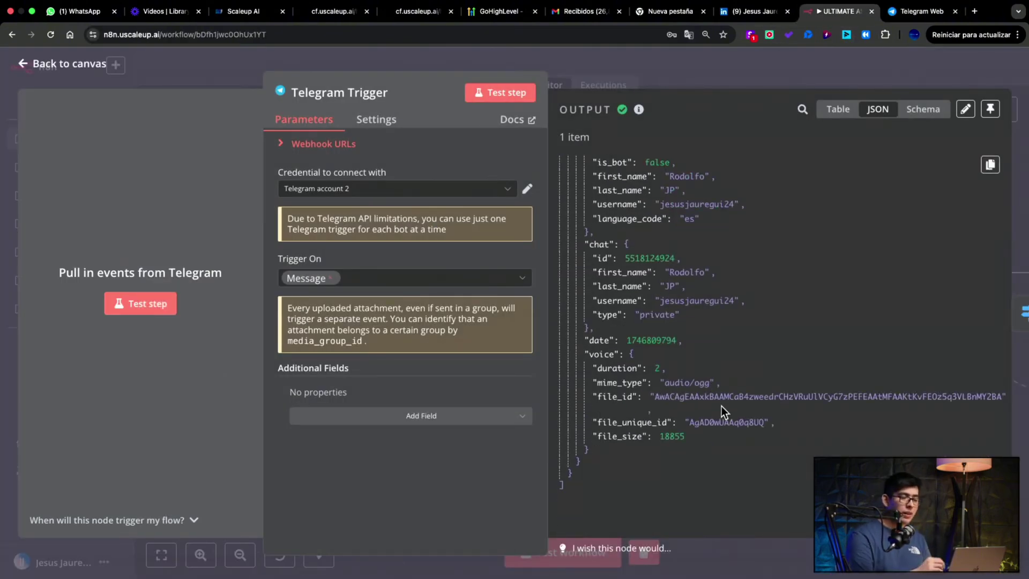
pyautogui.click(690, 80)
# Review the Switch node's voice file_id rule against the incoming data and test the node
pyautogui.scroll(2, 474, 286)
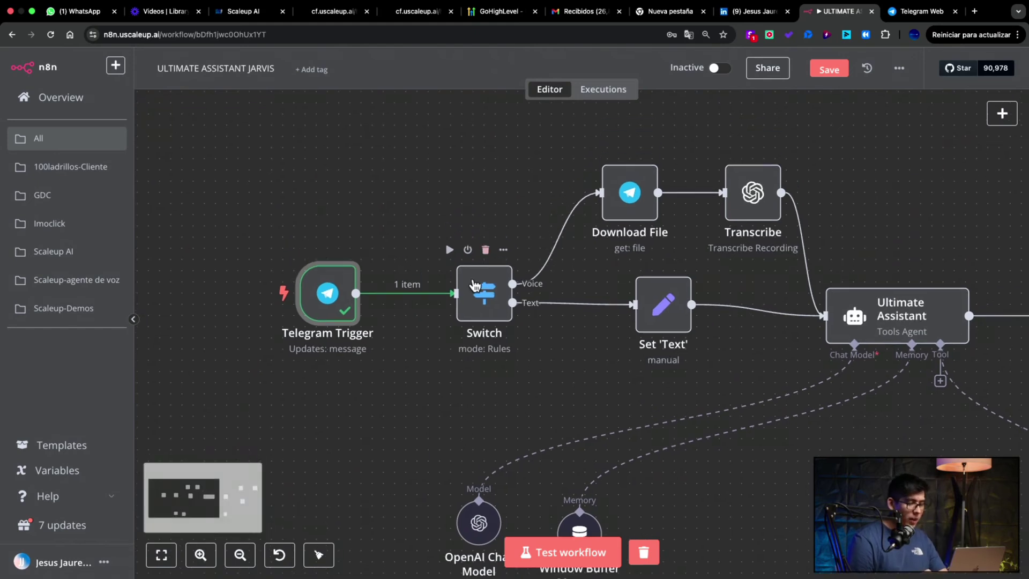
pyautogui.doubleClick(473, 284)
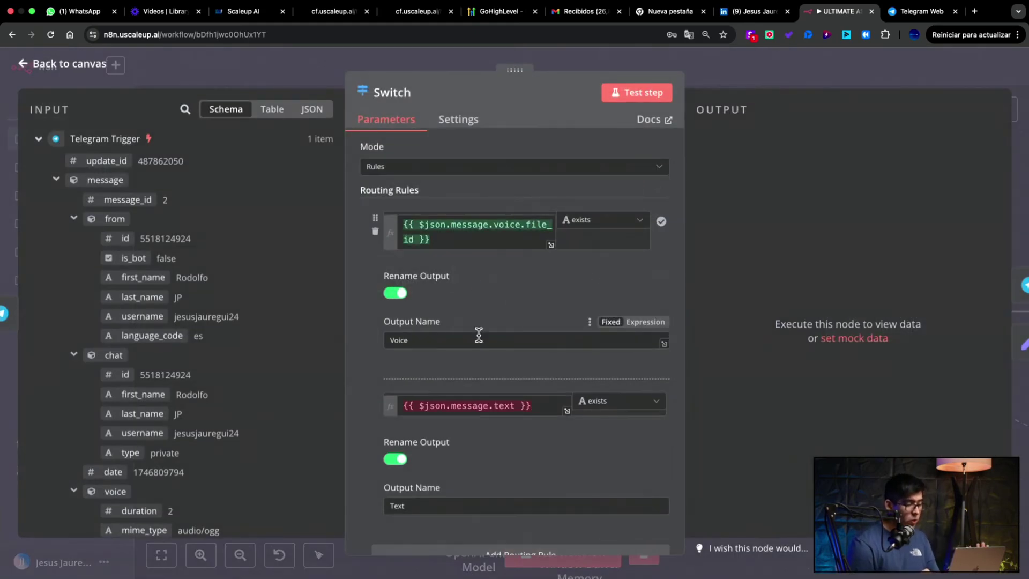
pyautogui.click(464, 230)
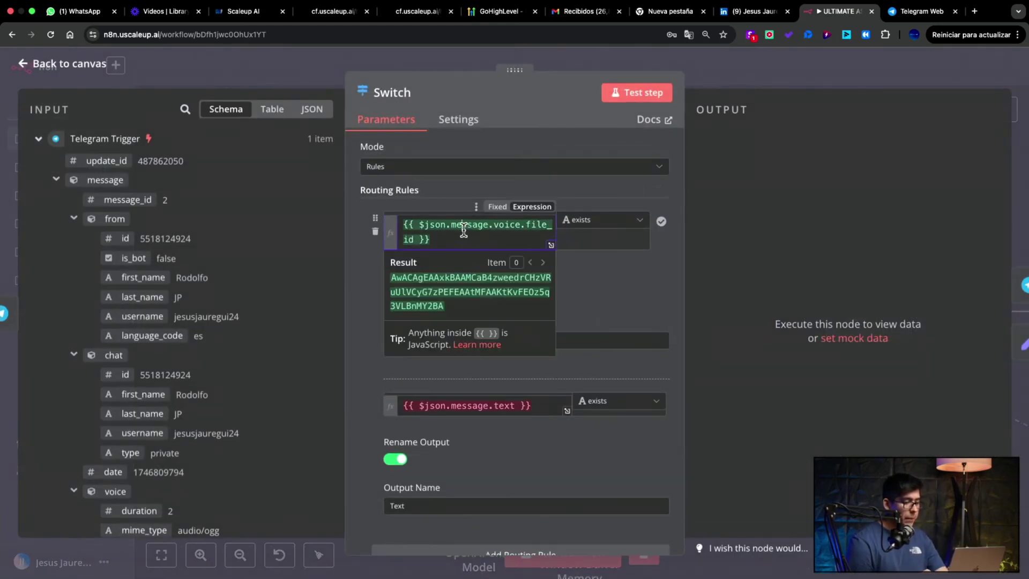
pyautogui.click(612, 201)
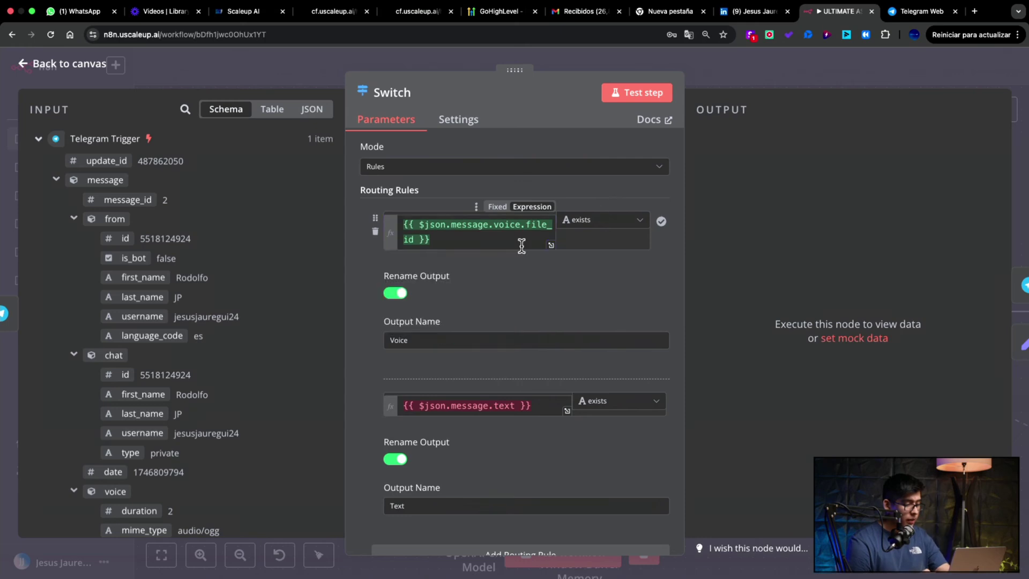
pyautogui.scroll(-3, 313, 311)
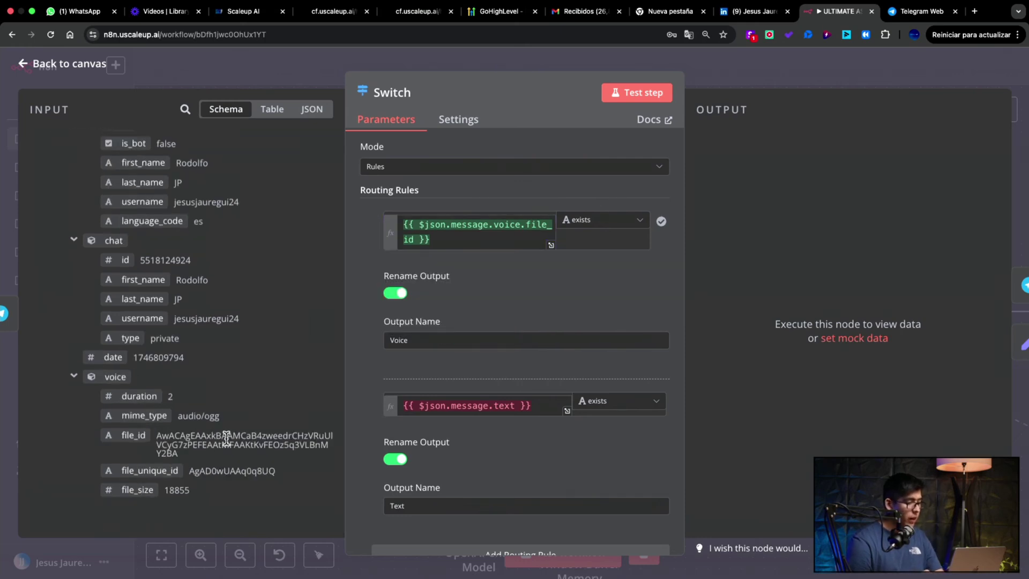
pyautogui.click(658, 92)
pyautogui.click(710, 84)
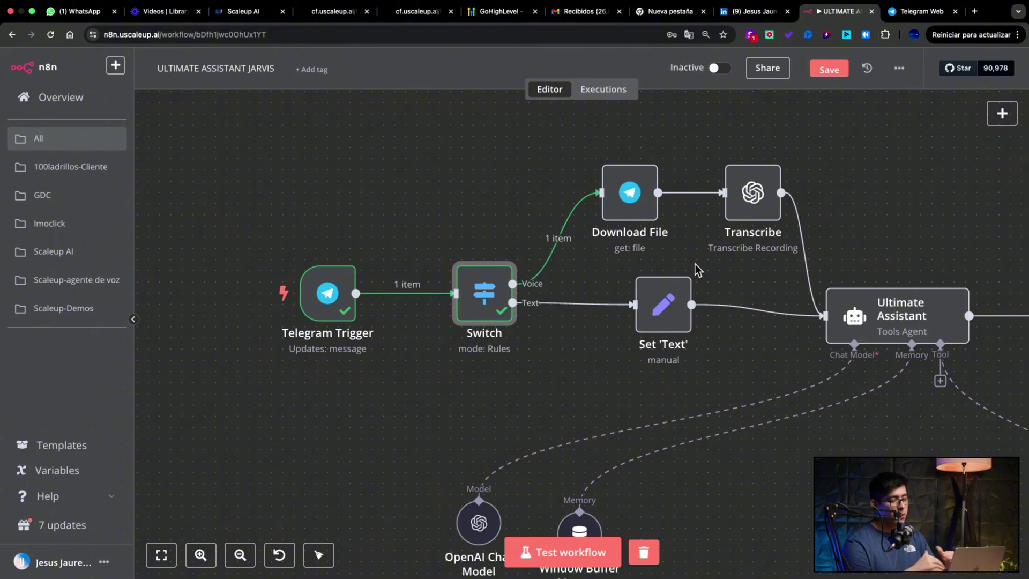
# Review the Download File node's settings and test the node with the incoming voice message's file ID
pyautogui.doubleClick(632, 198)
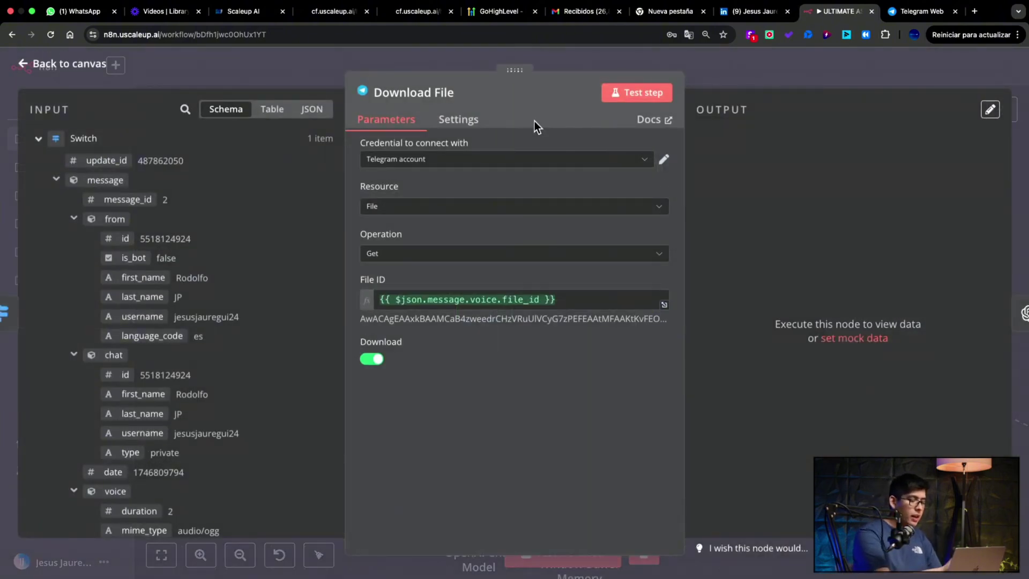
pyautogui.click(721, 86)
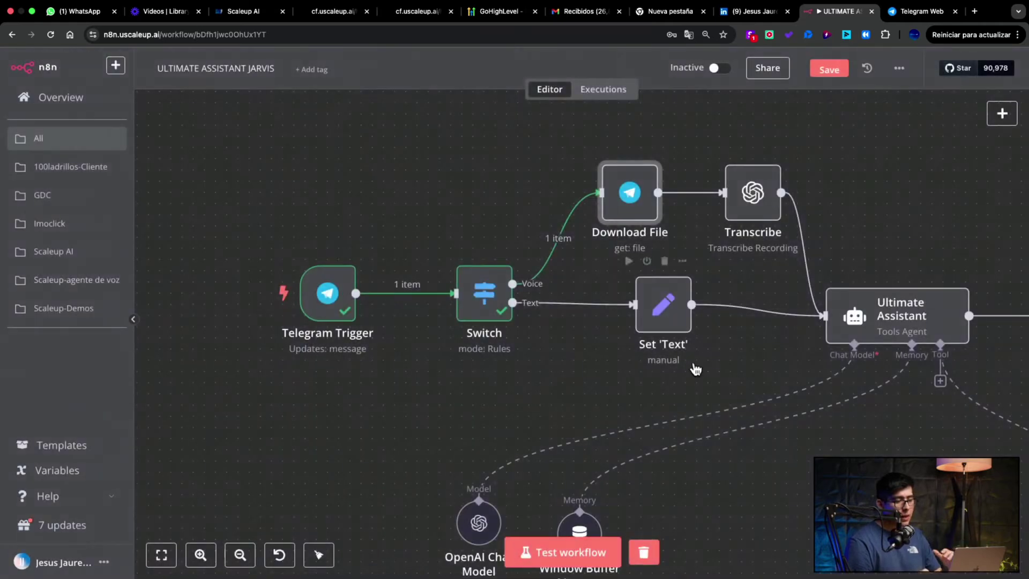
pyautogui.scroll(-5, 693, 362)
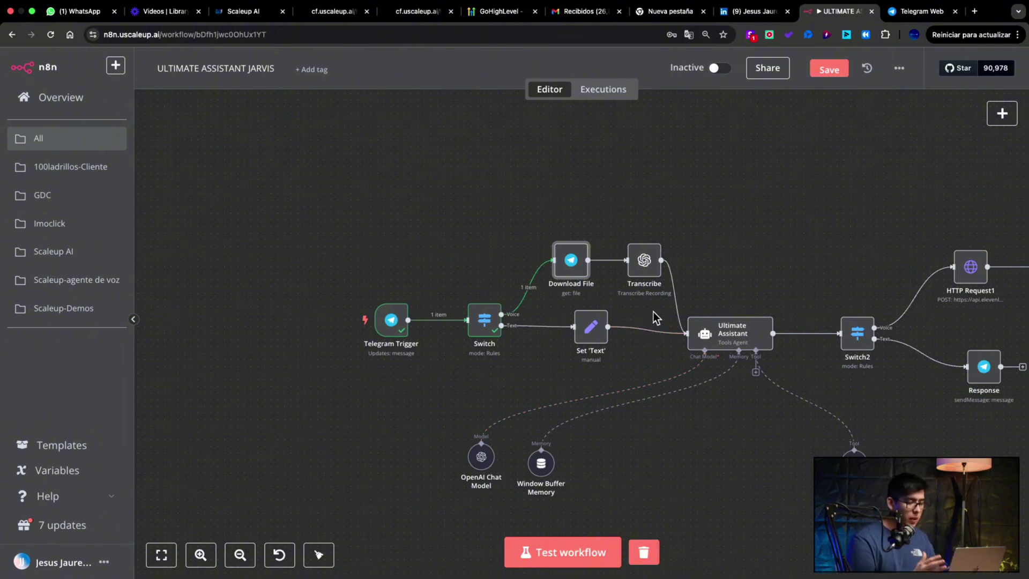
pyautogui.scroll(3, 573, 260)
pyautogui.doubleClick(572, 267)
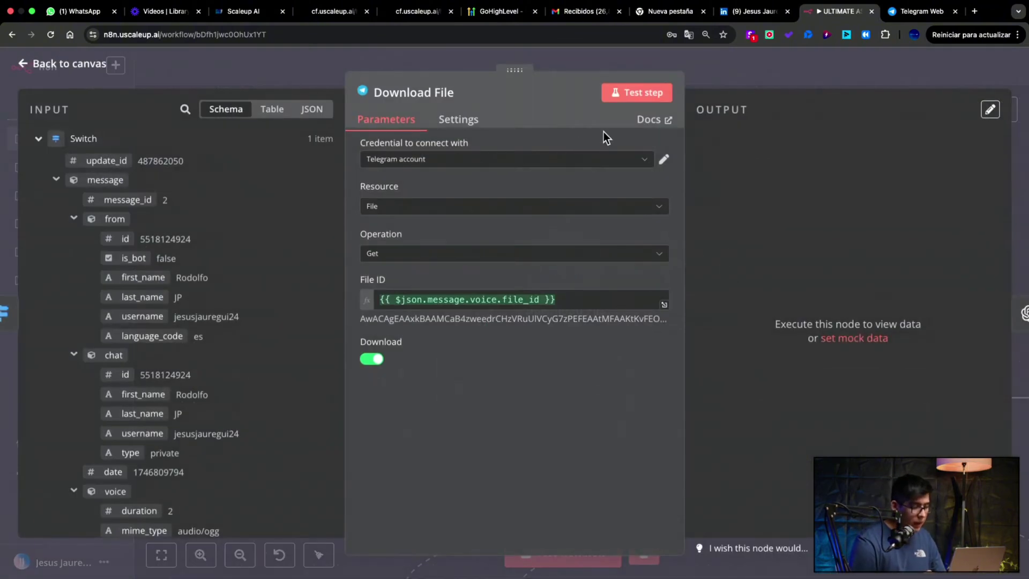
pyautogui.click(641, 99)
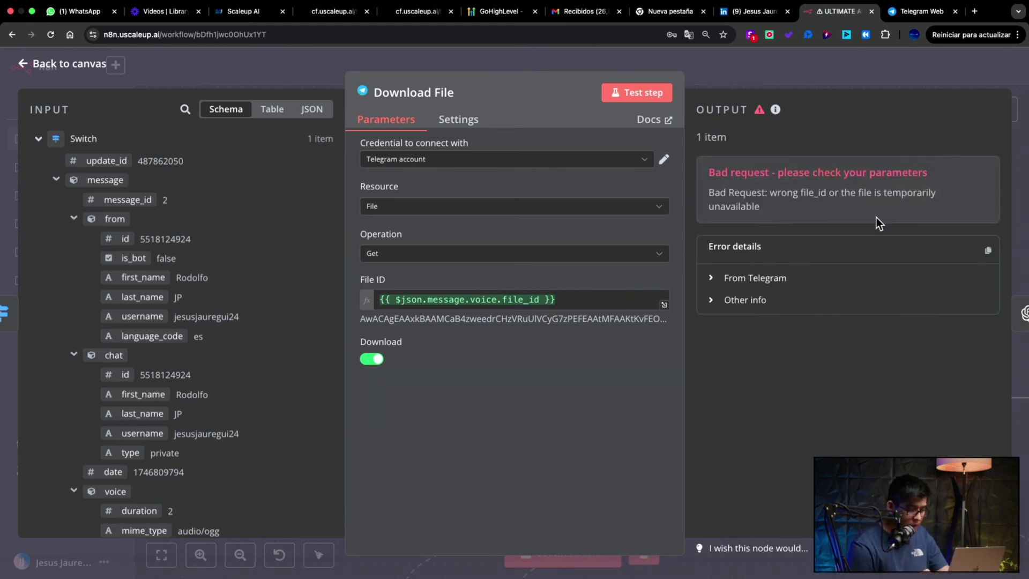
# Set the Download File node's credential to Telegram account 2, test the node again, and return to the canvas
pyautogui.click(615, 161)
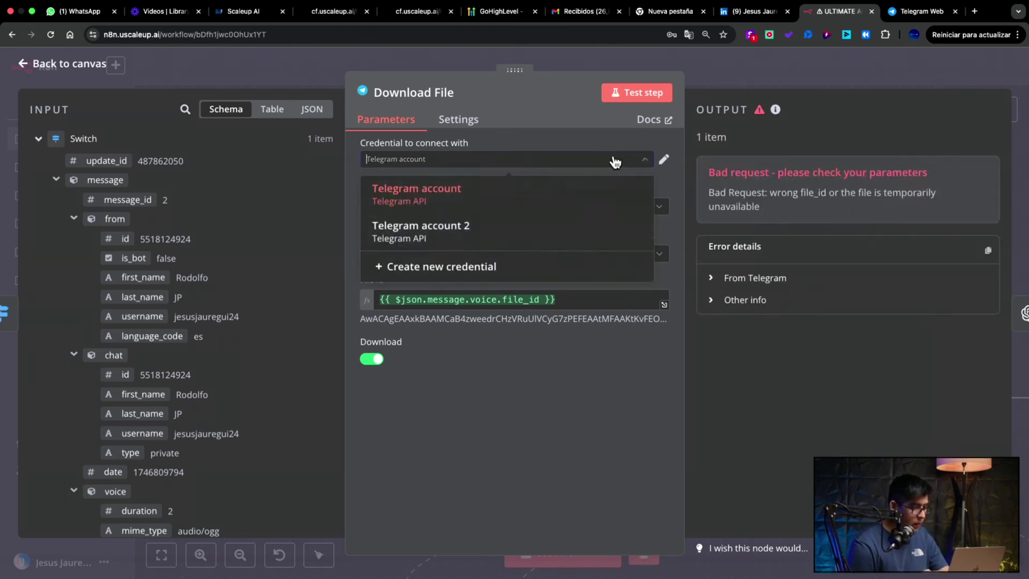
pyautogui.click(516, 240)
pyautogui.click(635, 100)
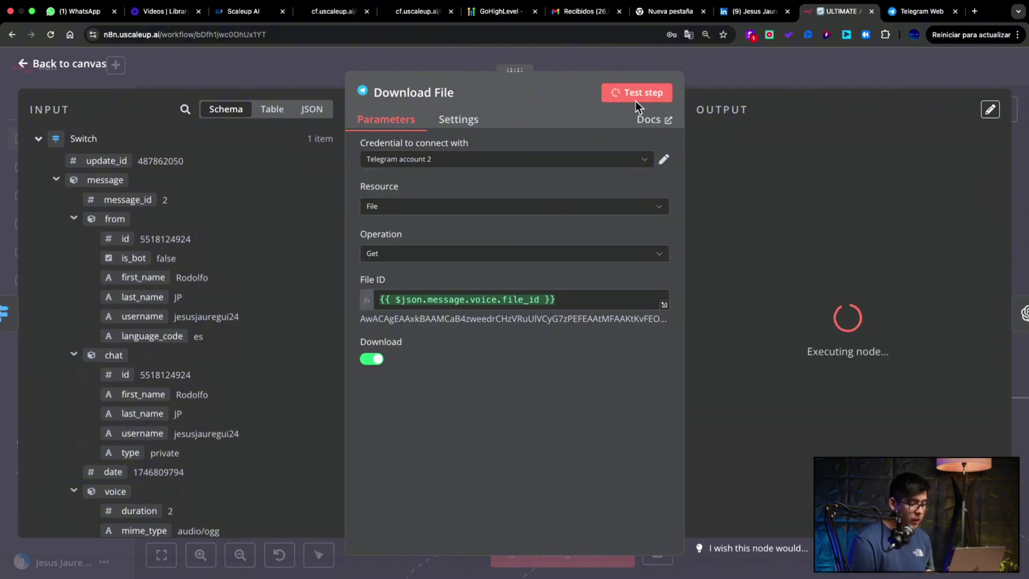
pyautogui.click(714, 81)
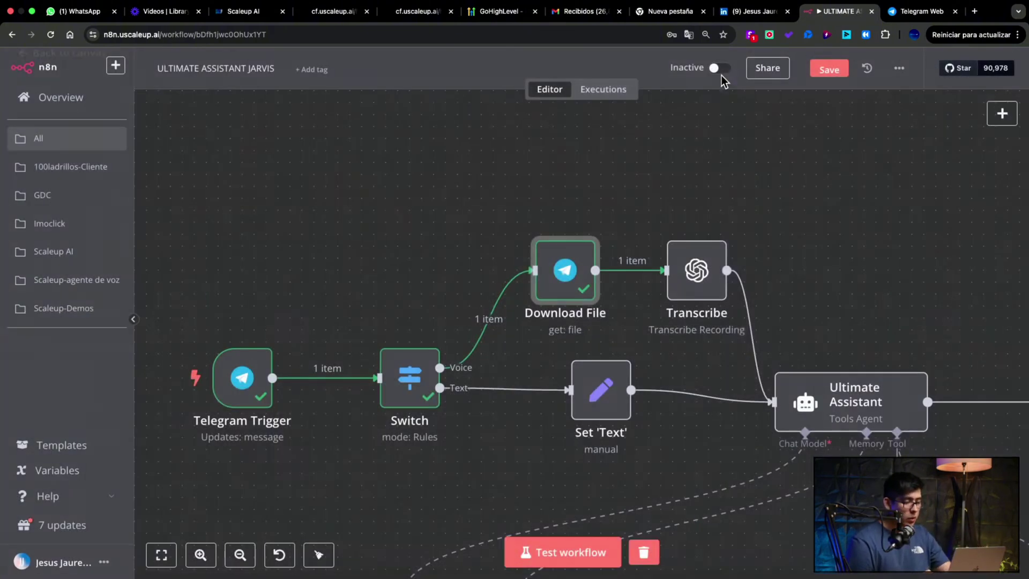
# Test the Transcribe node on the downloaded voice file and return to the canvas
pyautogui.doubleClick(697, 263)
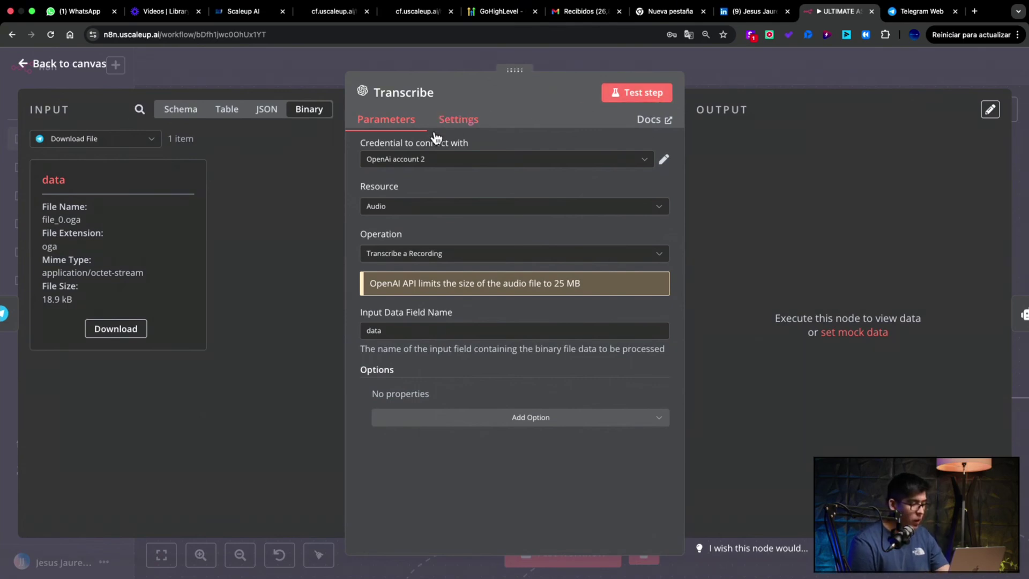
pyautogui.click(641, 102)
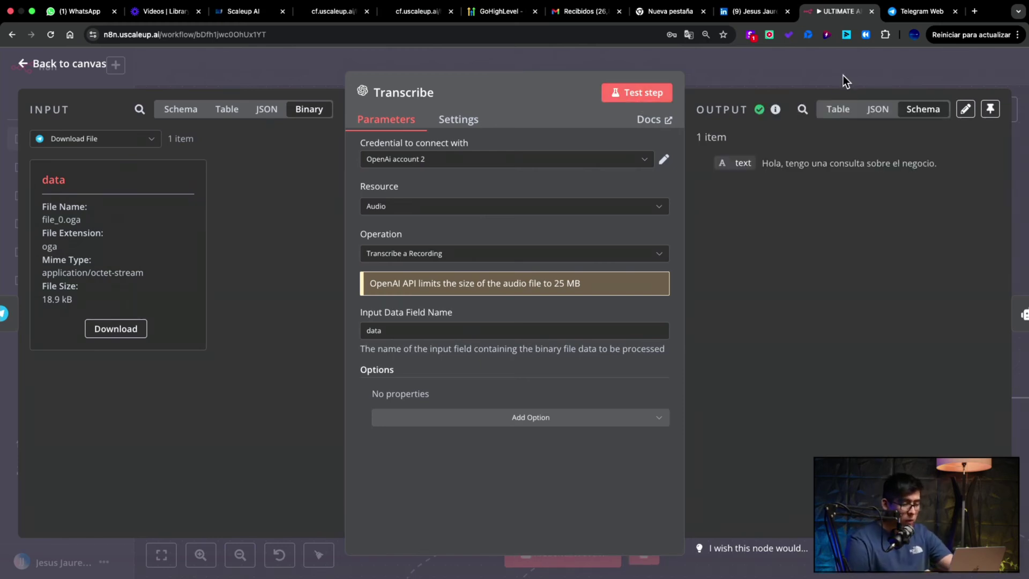
pyautogui.click(796, 68)
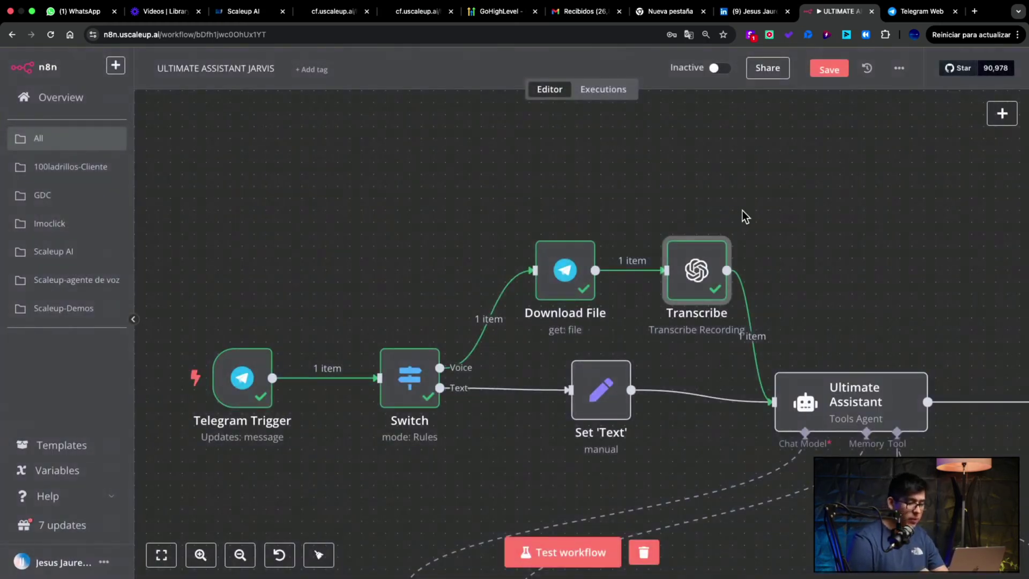
# Test the Ultimate Assistant agent with the transcribed text as its prompt, inspect its reply, and return to the canvas
pyautogui.hscroll(3, 741, 252)
pyautogui.scroll(-2, 742, 252)
pyautogui.doubleClick(753, 370)
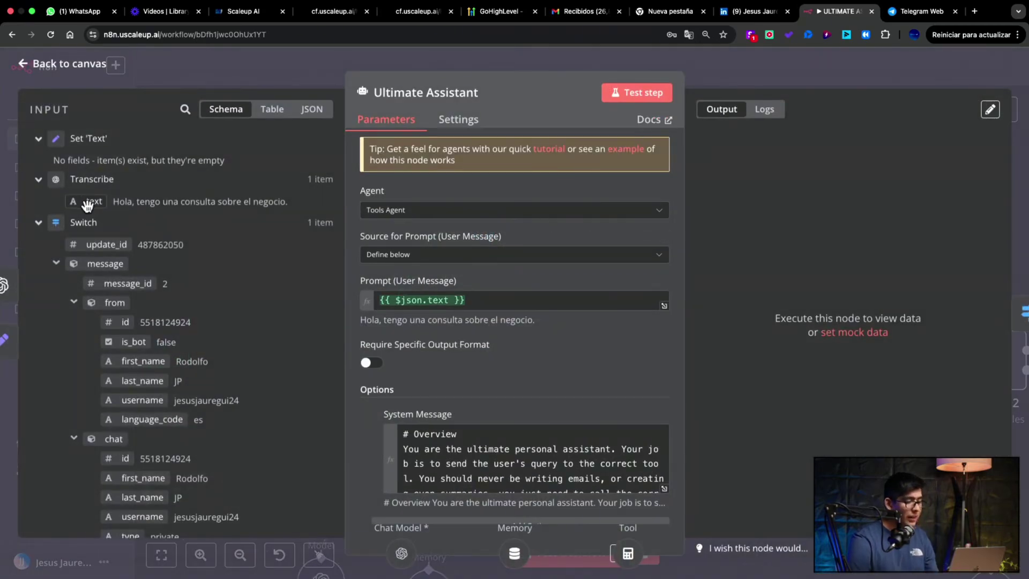
pyautogui.click(635, 95)
pyautogui.scroll(-1, 574, 343)
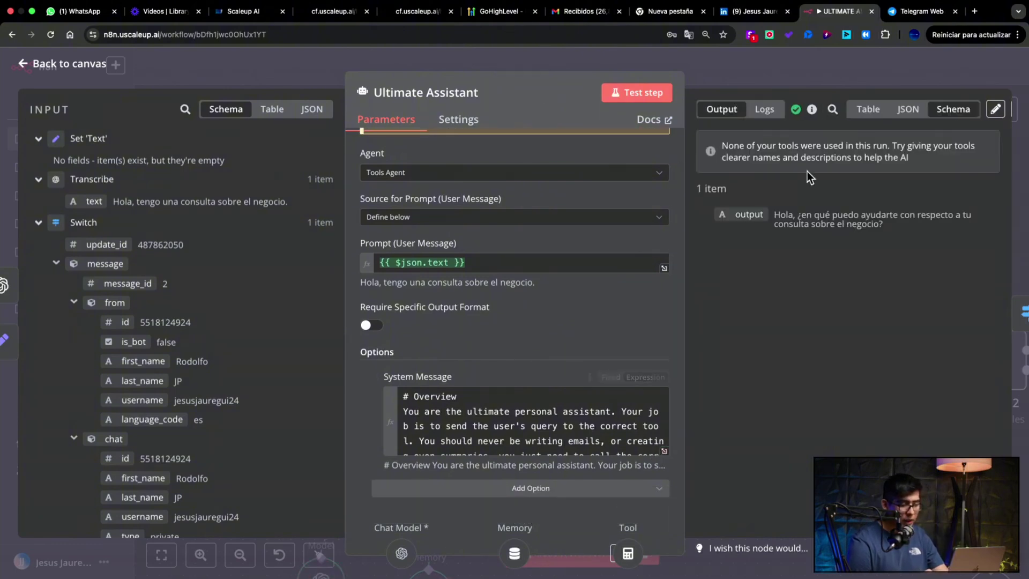
pyautogui.click(802, 79)
# Test the Switch2 node after the Ultimate Assistant and return to the canvas
pyautogui.hscroll(8, 719, 302)
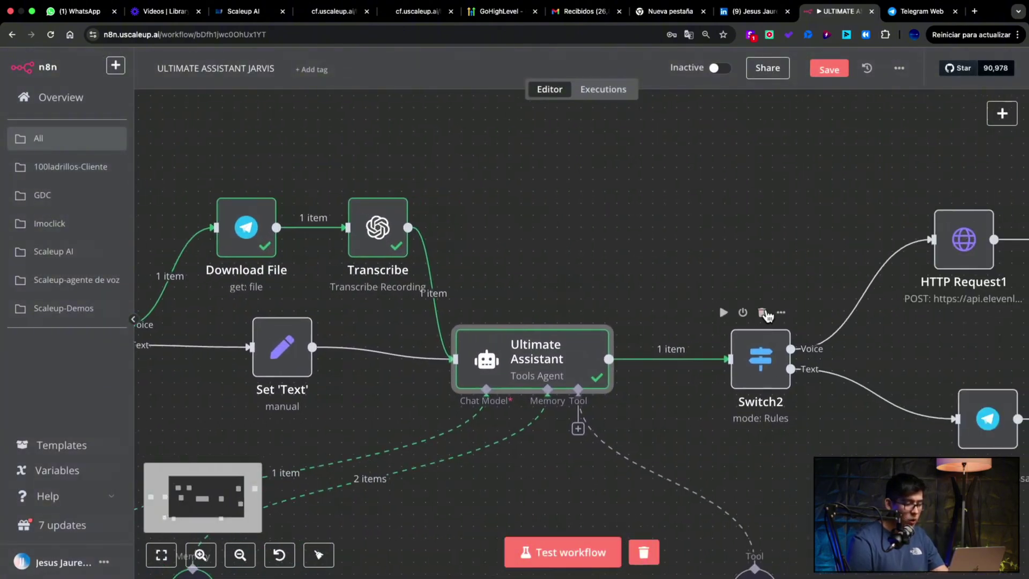
pyautogui.hscroll(4, 766, 310)
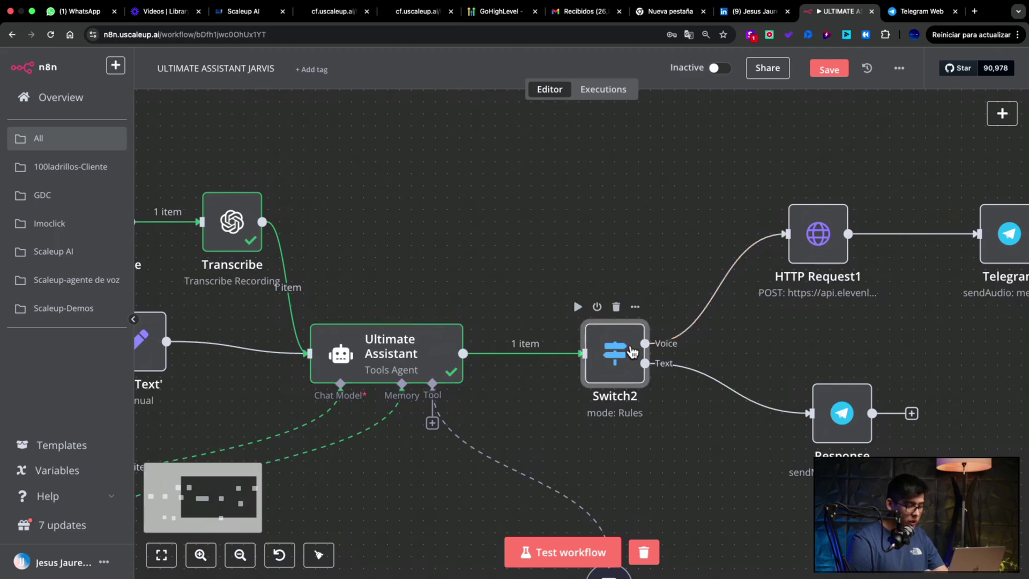
pyautogui.doubleClick(609, 339)
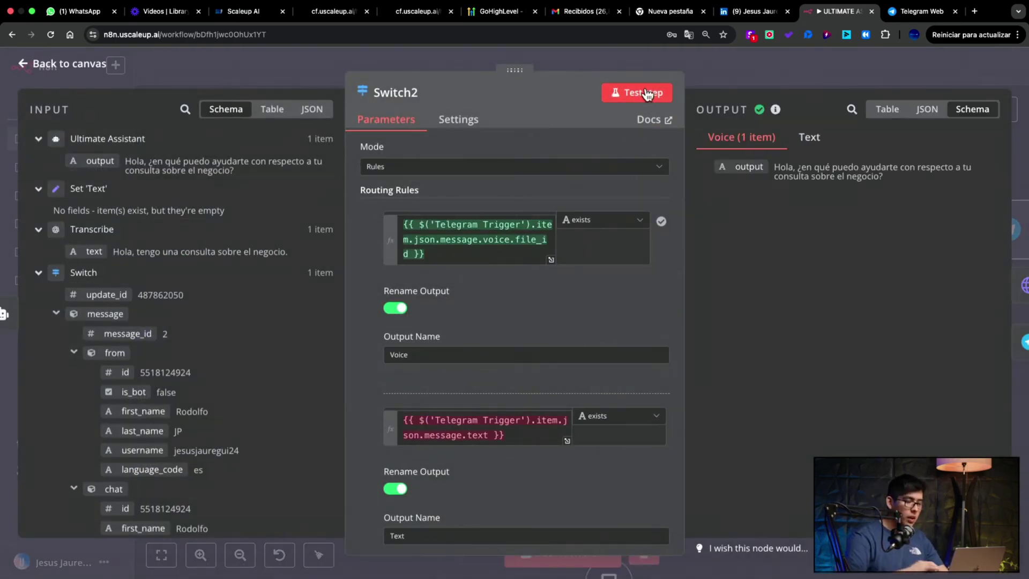
pyautogui.click(724, 83)
# Review the HTTP Request1 node's parameters and enter Bearer as the start of its xi-api-key header value
pyautogui.hscroll(4, 729, 214)
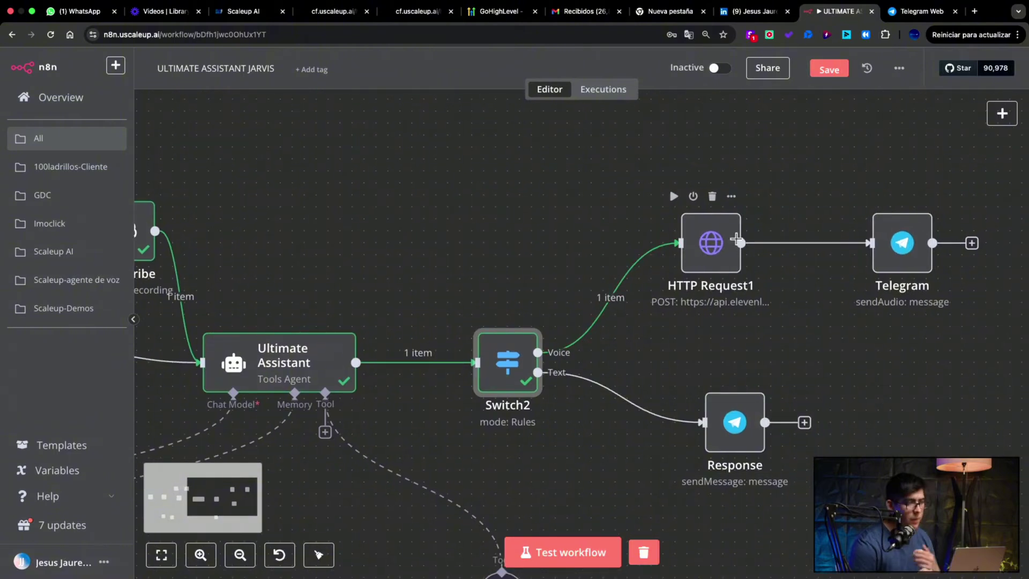
pyautogui.doubleClick(713, 239)
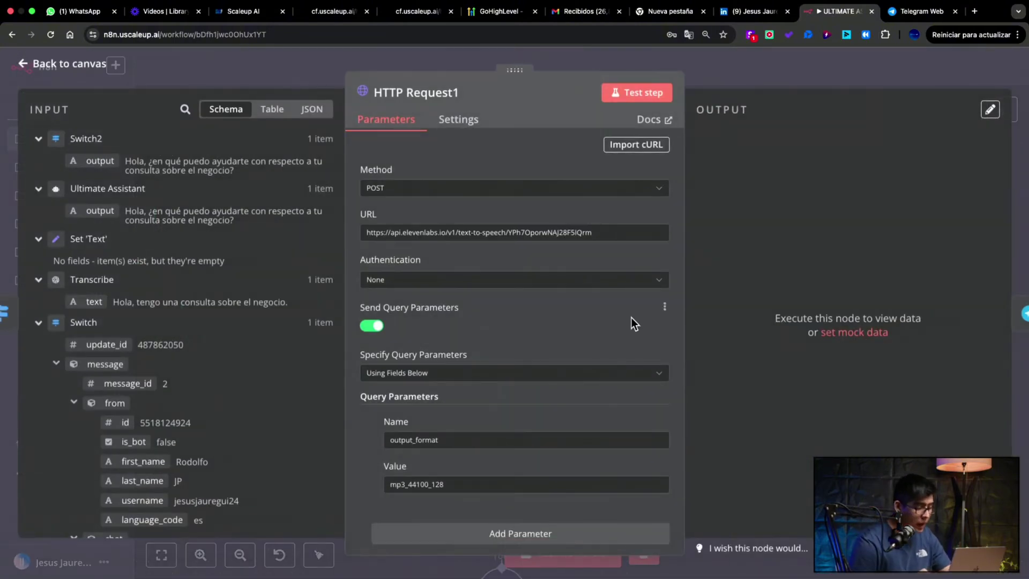
pyautogui.scroll(-4, 631, 317)
pyautogui.scroll(-3, 595, 284)
pyautogui.click(518, 379)
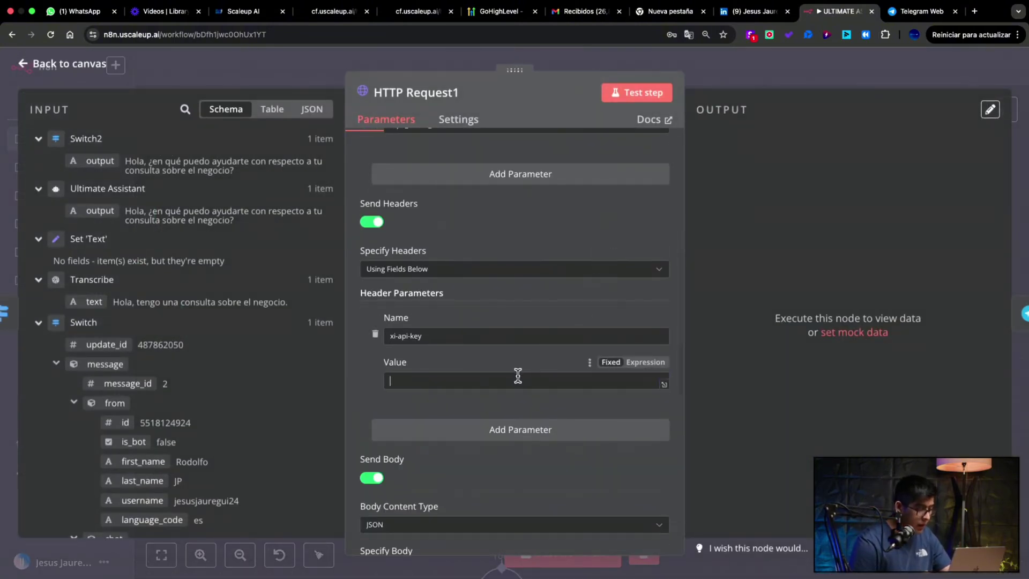
pyautogui.scroll(10, 549, 294)
pyautogui.scroll(-9, 548, 295)
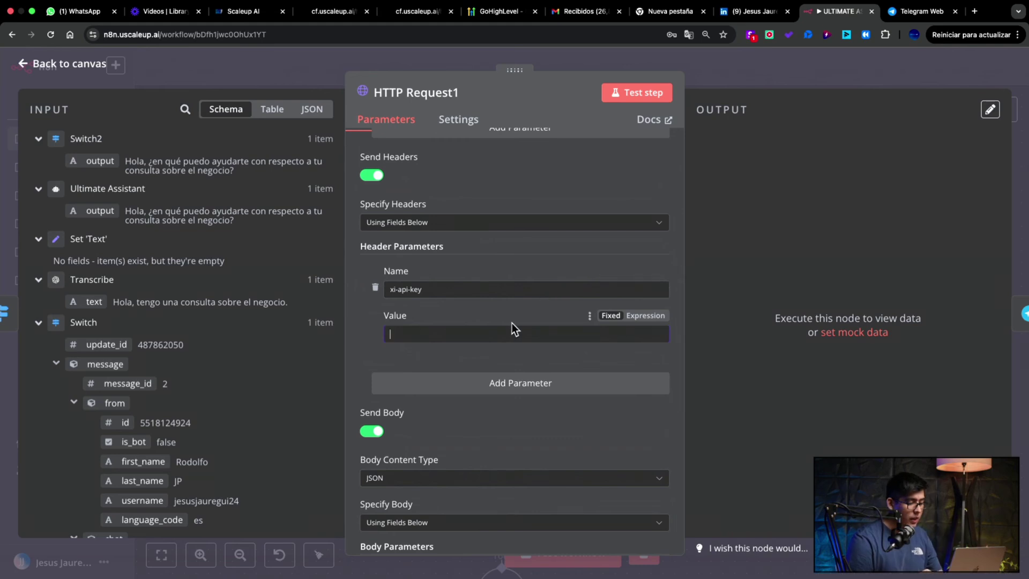
pyautogui.write('Bearer')
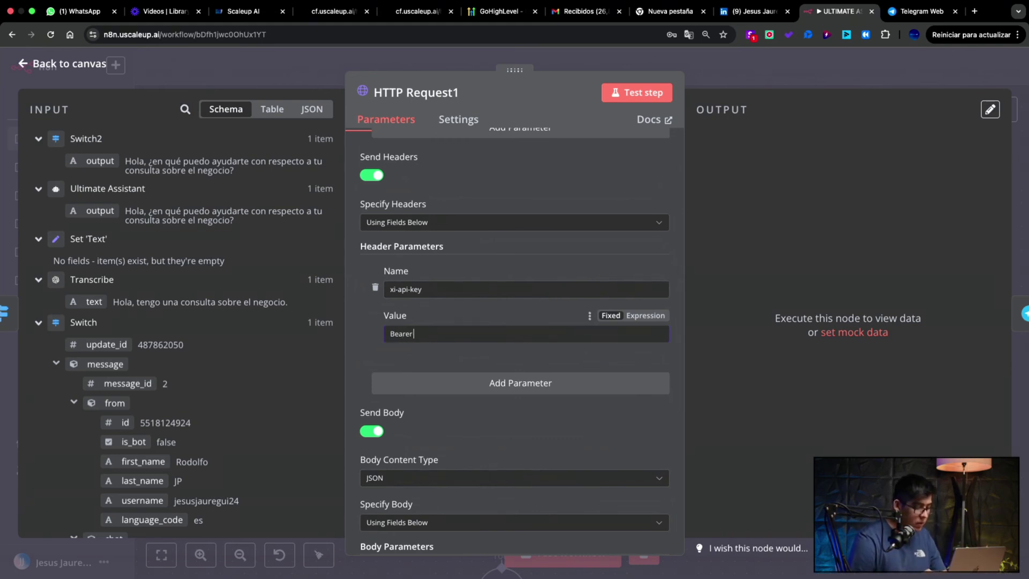
pyautogui.scroll(-10, 606, 348)
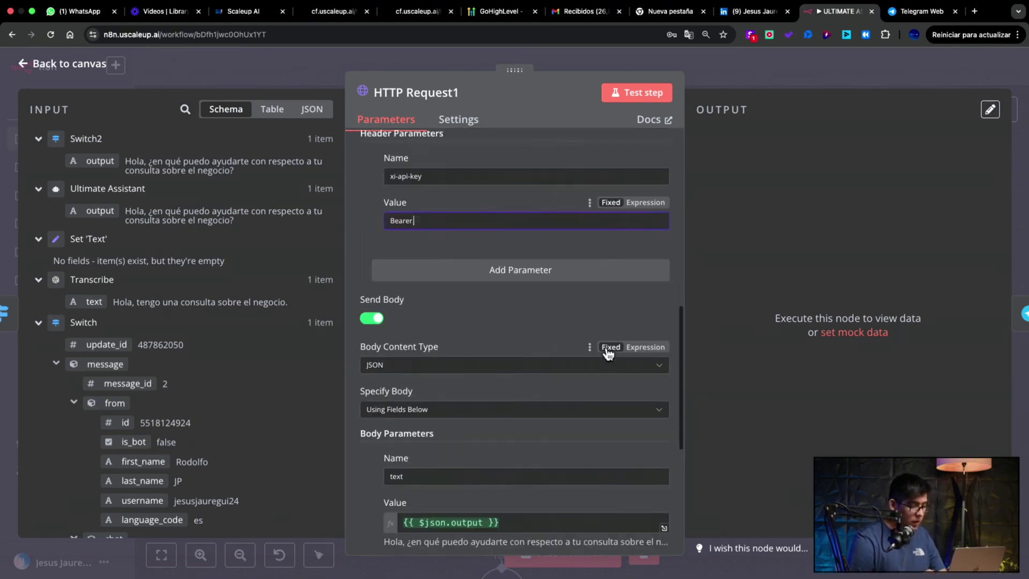
pyautogui.scroll(8, 606, 349)
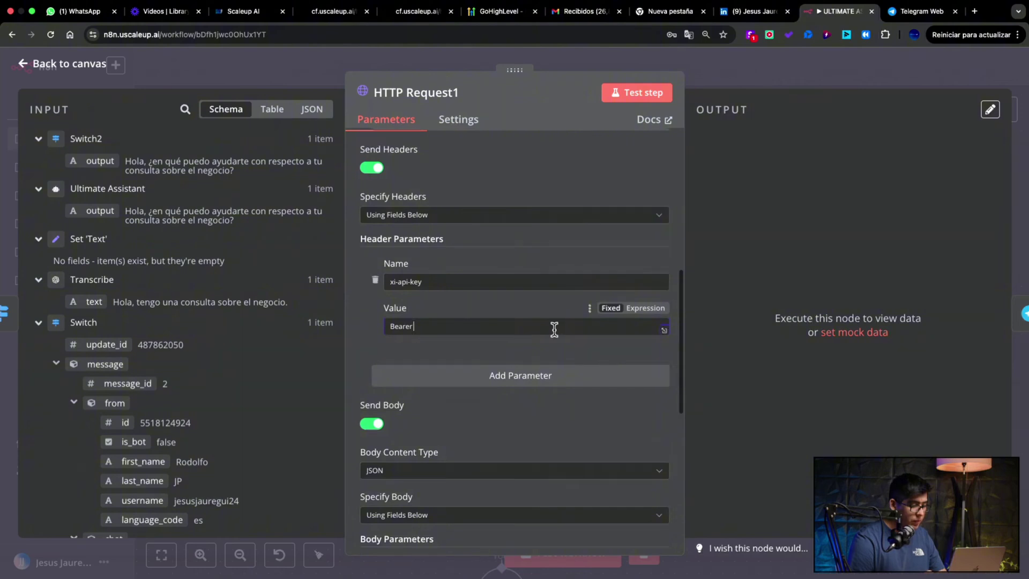
# Search the web for elvenlabs in a new browser tab and open the ElevenLabs app from its website
pyautogui.click(974, 11)
pyautogui.write('platf')
pyautogui.press('BackSpace')
pyautogui.press('BackSpace')
pyautogui.press('BackSpace')
pyautogui.press('BackSpace')
pyautogui.press('BackSpace')
pyautogui.press('BackSpace')
pyautogui.write('elvenlabs')
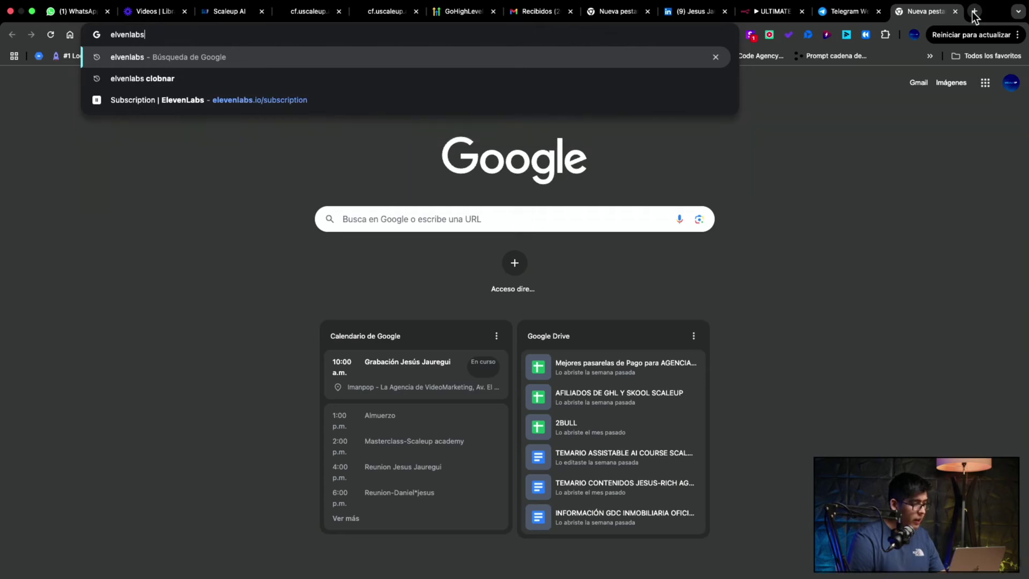
pyautogui.press('Return')
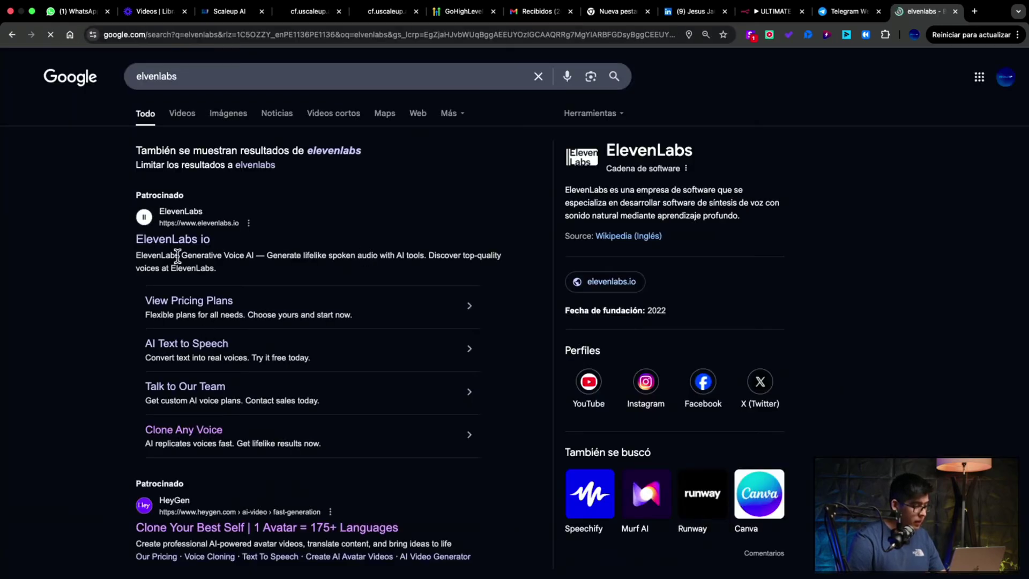
pyautogui.click(165, 241)
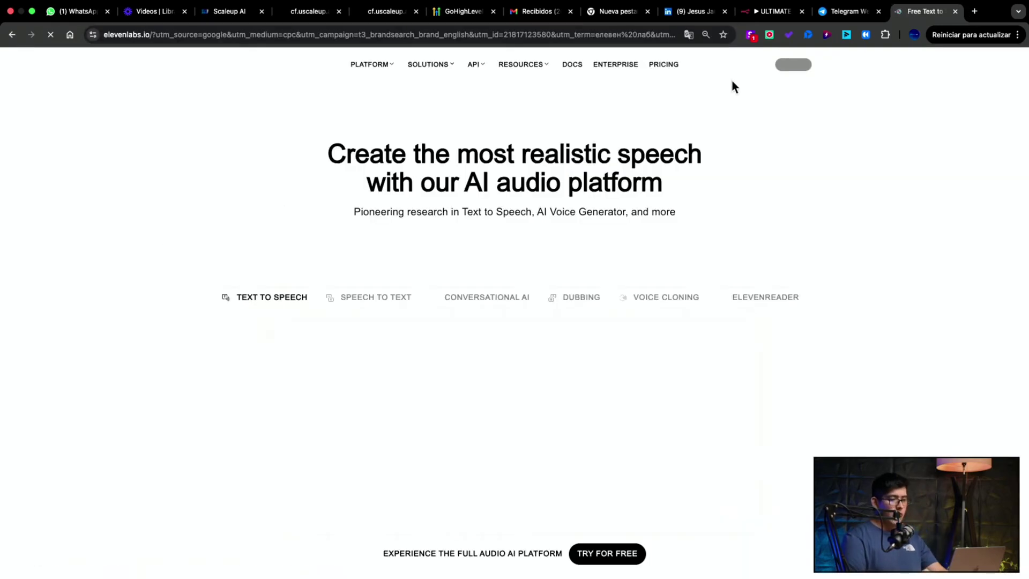
pyautogui.press('super+equal')
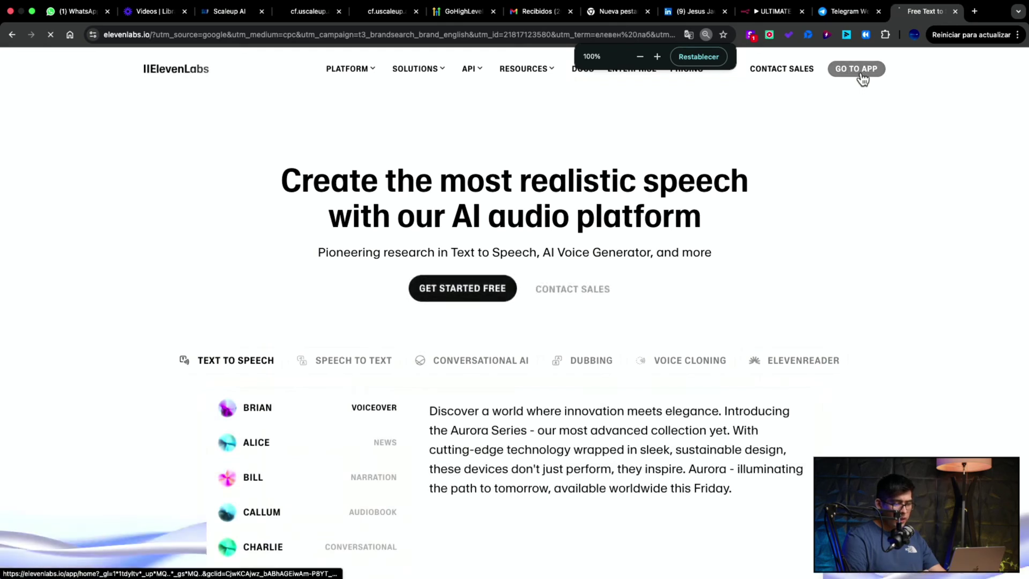
pyautogui.click(860, 75)
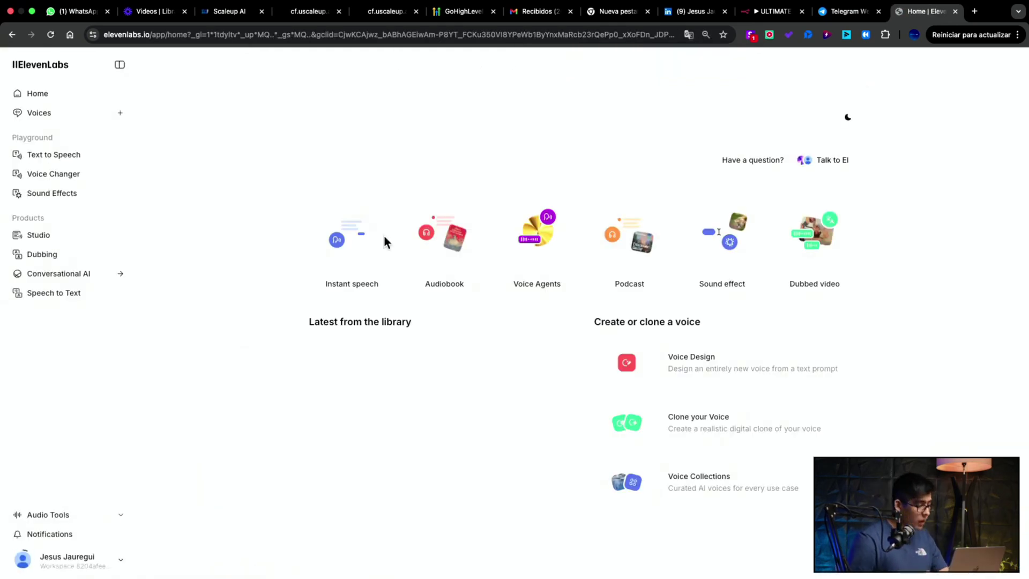
# Create a new API key in the ElevenLabs account settings and copy it to the clipboard
pyautogui.click(87, 557)
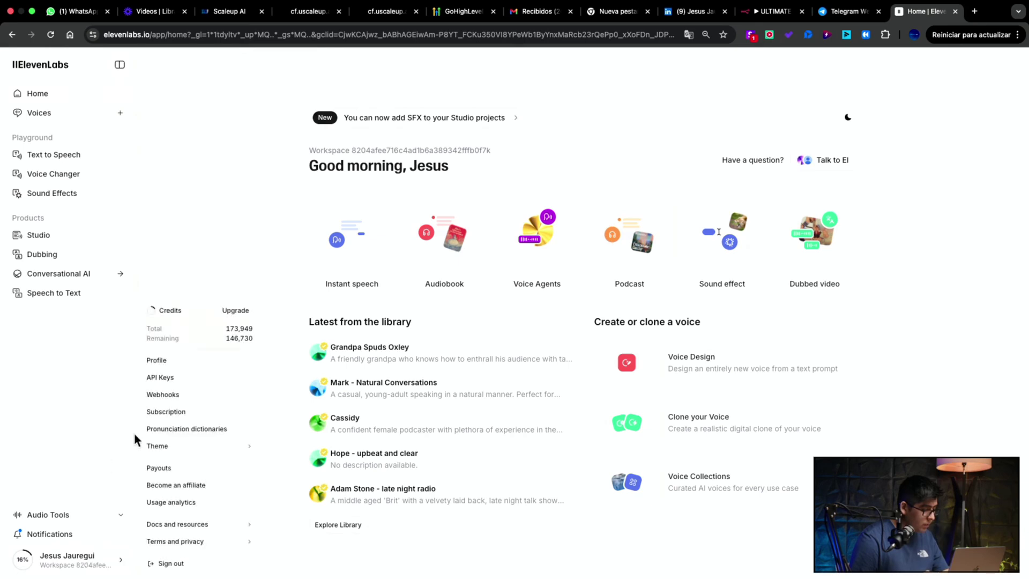
pyautogui.click(163, 394)
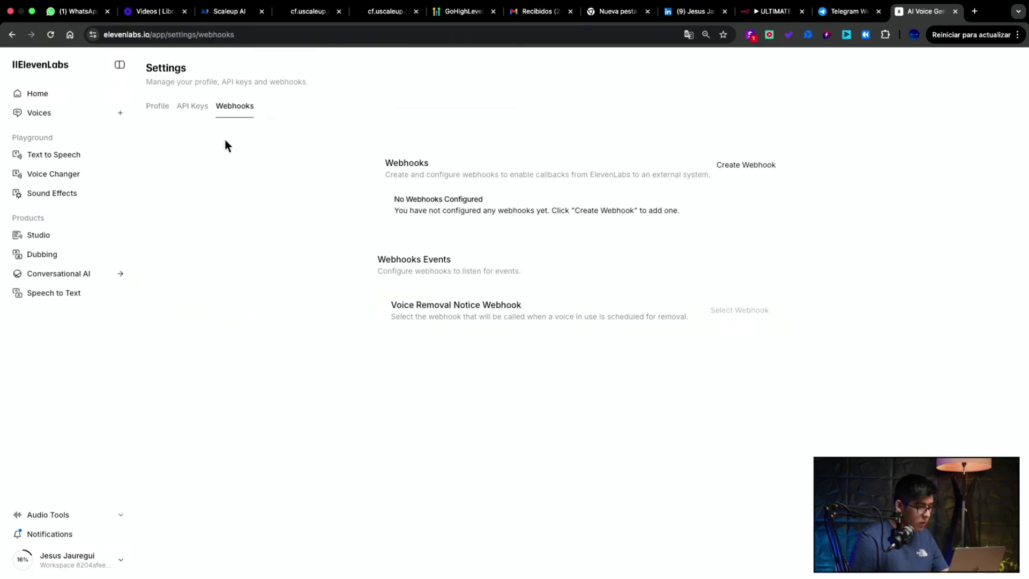
pyautogui.press('super+plus')
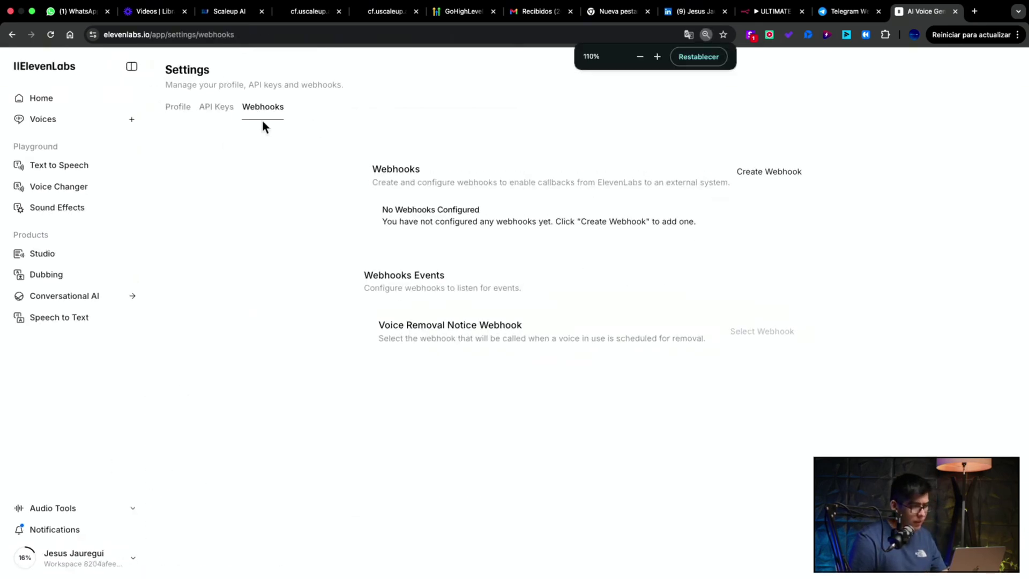
pyautogui.click(215, 109)
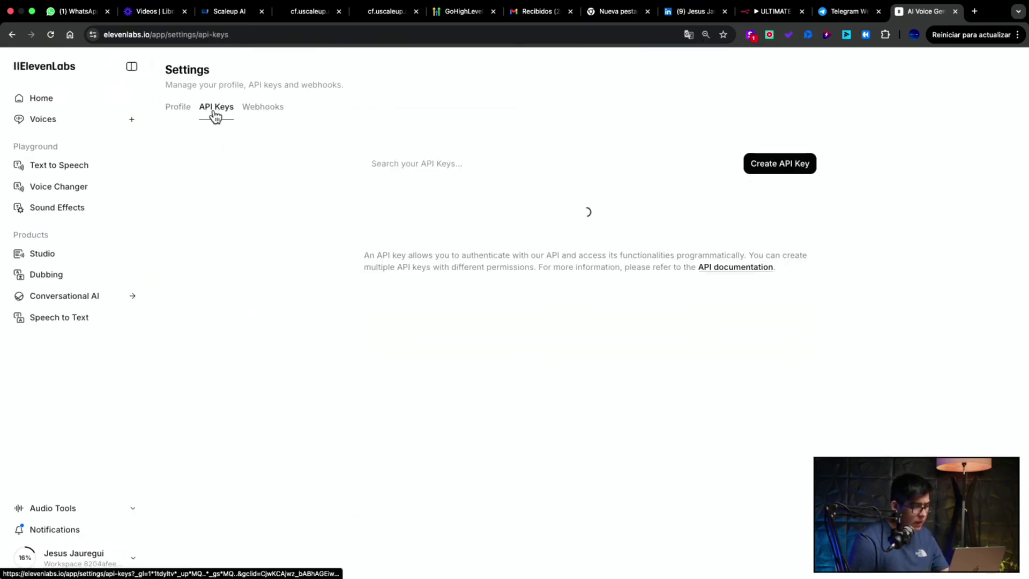
pyautogui.click(774, 164)
pyautogui.click(631, 371)
pyautogui.click(600, 363)
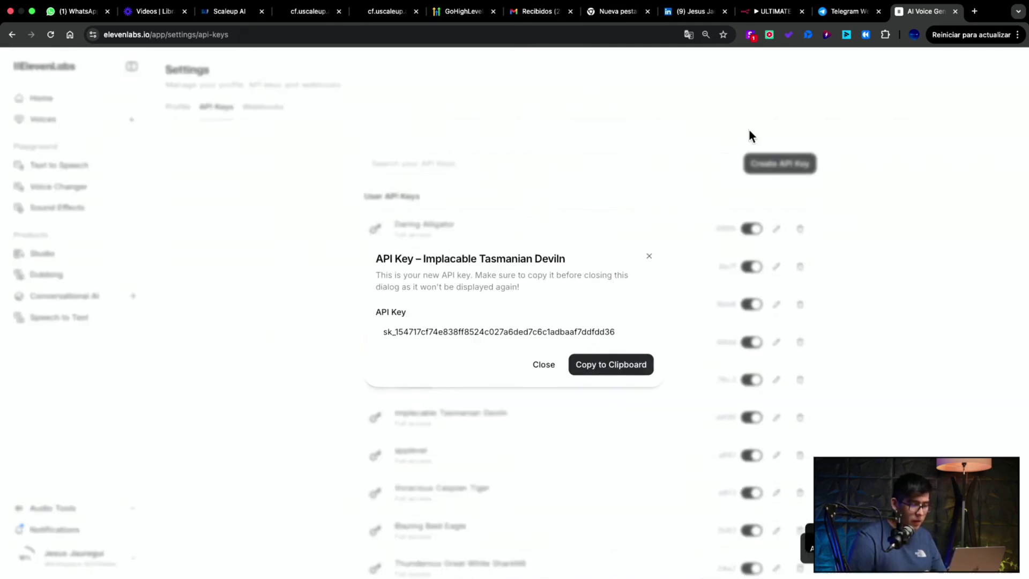
# Return to n8n, paste the ElevenLabs API key after Bearer in HTTP Request1's xi-api-key header value, and test the node
pyautogui.click(838, 13)
pyautogui.click(756, 10)
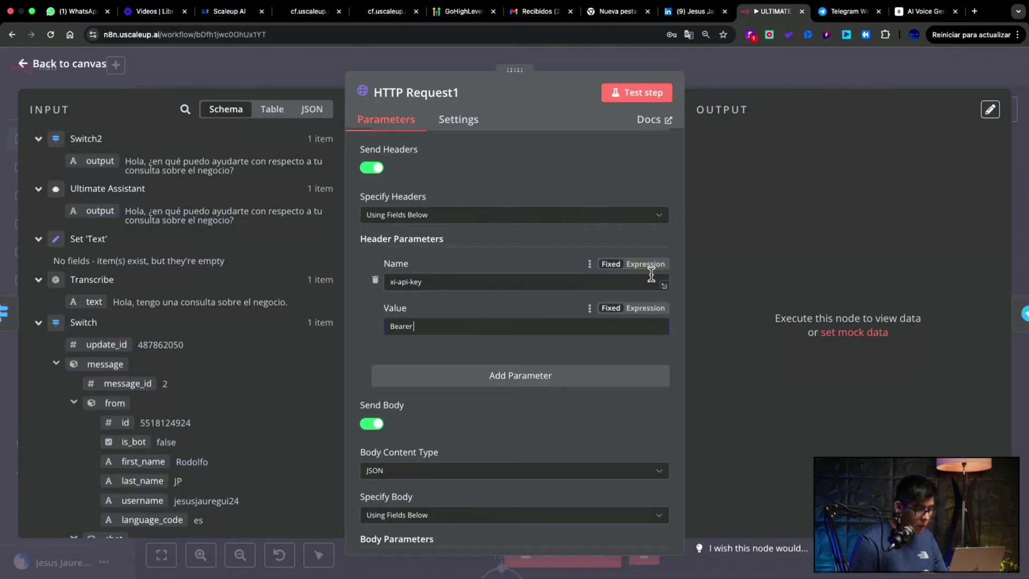
pyautogui.hotkey('ctrl', 'v')
pyautogui.click(637, 95)
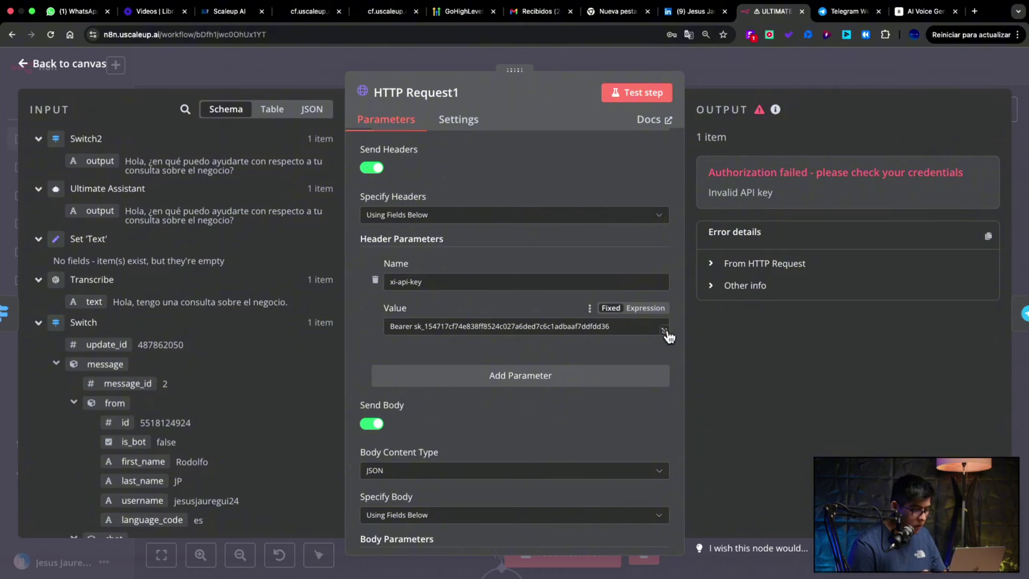
# Re-paste the Bearer-prefixed ElevenLabs API key in the expanded xi-api-key header value and test HTTP Request1 again
pyautogui.click(665, 332)
pyautogui.moveTo(492, 220); pyautogui.dragTo(173, 220)
pyautogui.hotkey('ctrl', 'x')
pyautogui.hotkey('ctrl', 'v')
pyautogui.click(494, 104)
pyautogui.click(629, 92)
# Review HTTP Request1's URL, query and body parameters, and check the API keys page in ElevenLabs before returning to n8n
pyautogui.scroll(7, 586, 277)
pyautogui.scroll(2, 586, 277)
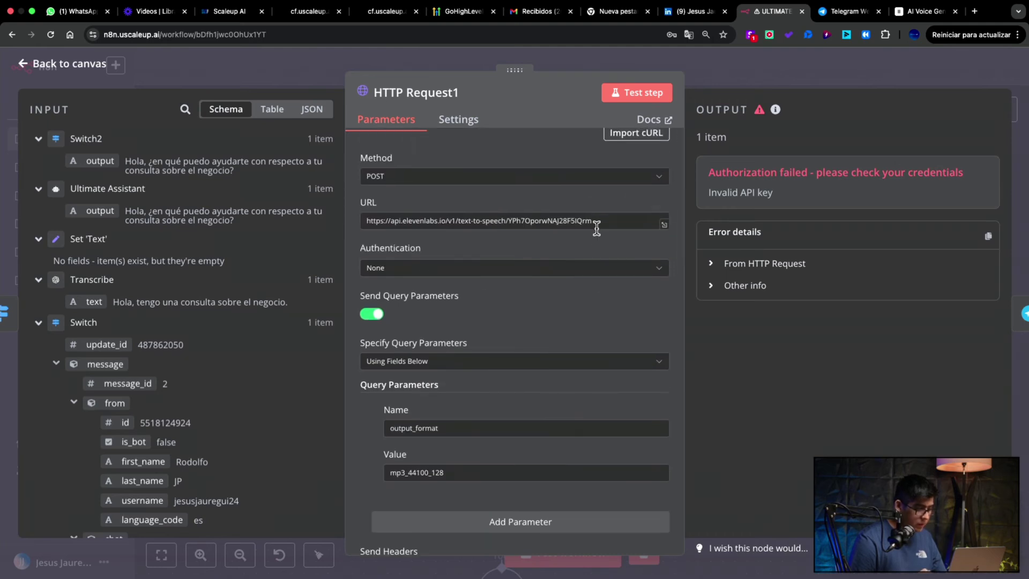
pyautogui.scroll(-15, 597, 227)
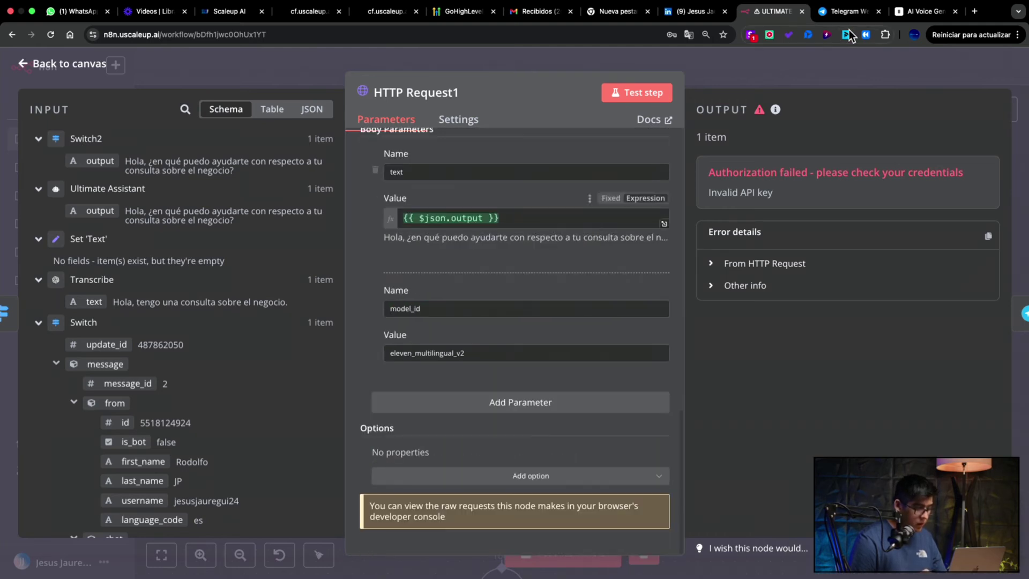
pyautogui.click(921, 12)
pyautogui.click(557, 366)
pyautogui.scroll(-3, 558, 372)
pyautogui.scroll(5, 568, 385)
pyautogui.scroll(-2, 569, 385)
pyautogui.click(847, 12)
pyautogui.click(772, 12)
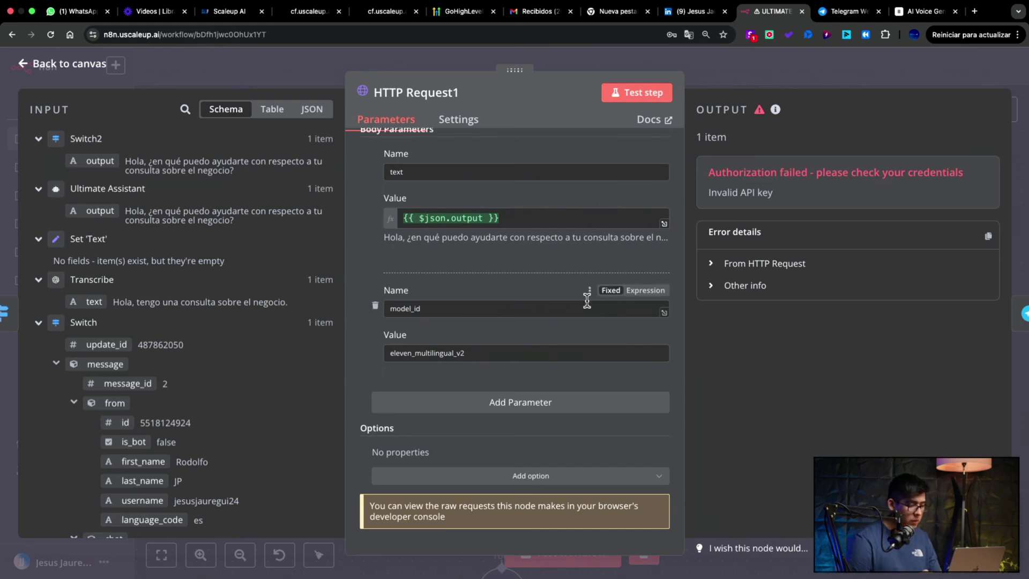
# Replace the xi-api-key header value with only the ElevenLabs API key, without Bearer, then test HTTP Request1 and close it
pyautogui.scroll(8, 587, 302)
pyautogui.doubleClick(606, 305)
pyautogui.press('BackSpace')
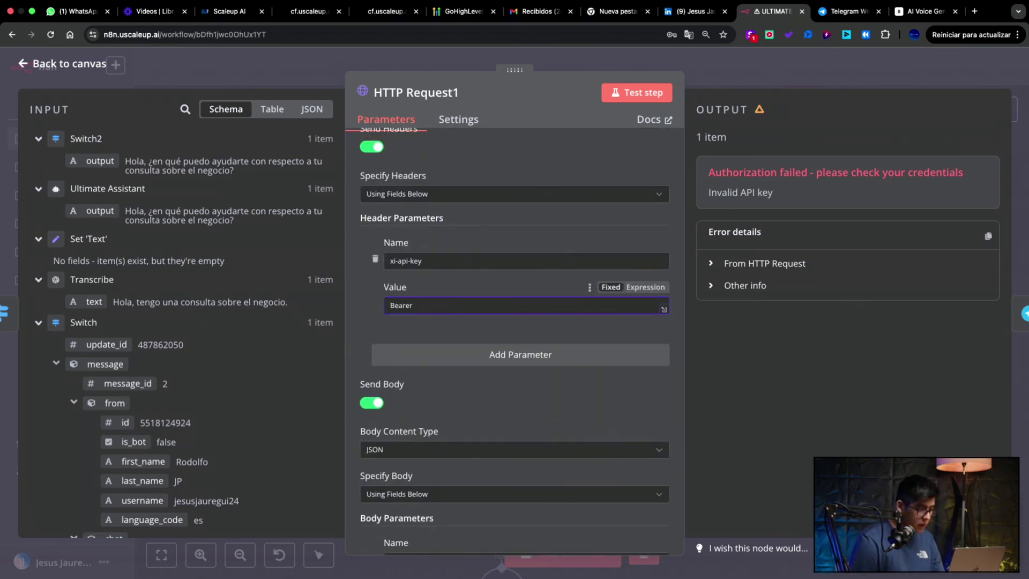
pyautogui.press('super+v')
pyautogui.click(659, 98)
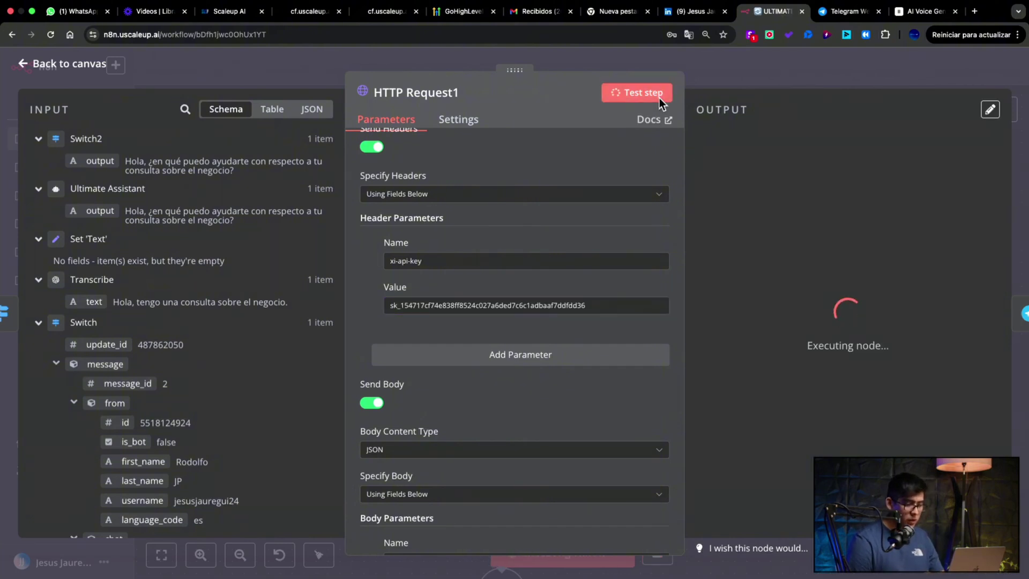
pyautogui.scroll(1, 613, 262)
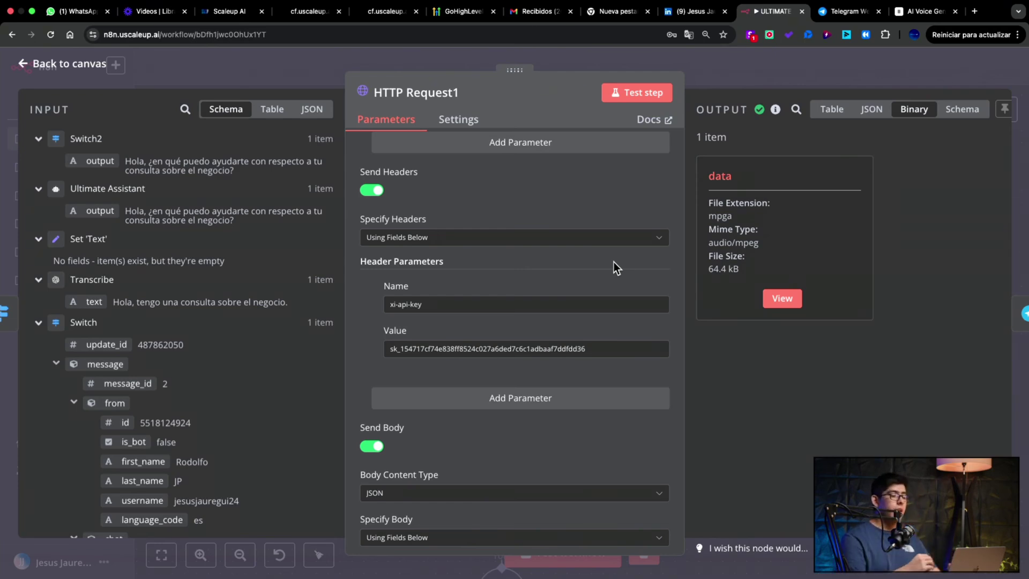
pyautogui.click(751, 81)
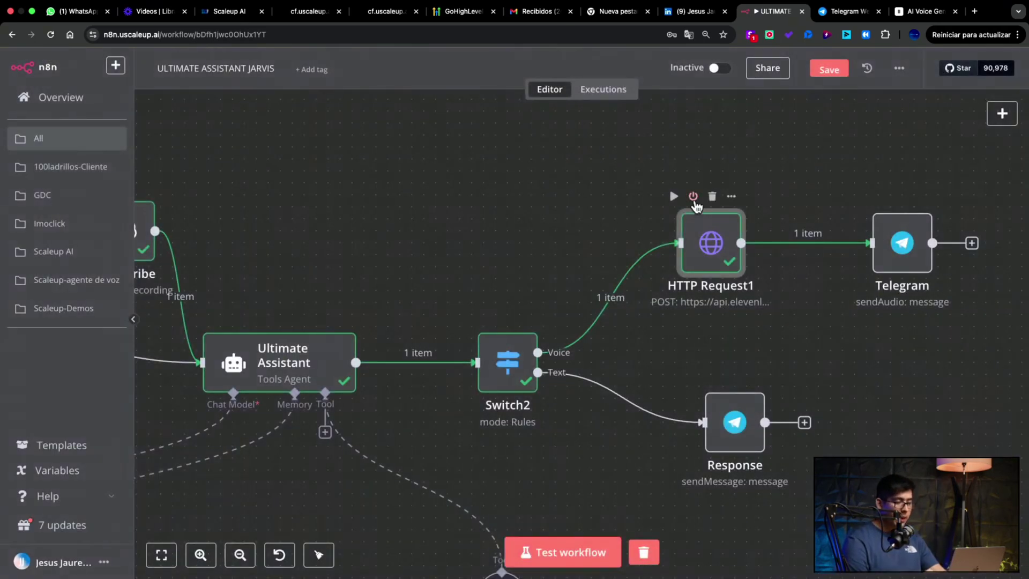
# Reopen HTTP Request1 and highlight the voice ID at the end of its ElevenLabs text-to-speech URL
pyautogui.hscroll(3, 665, 267)
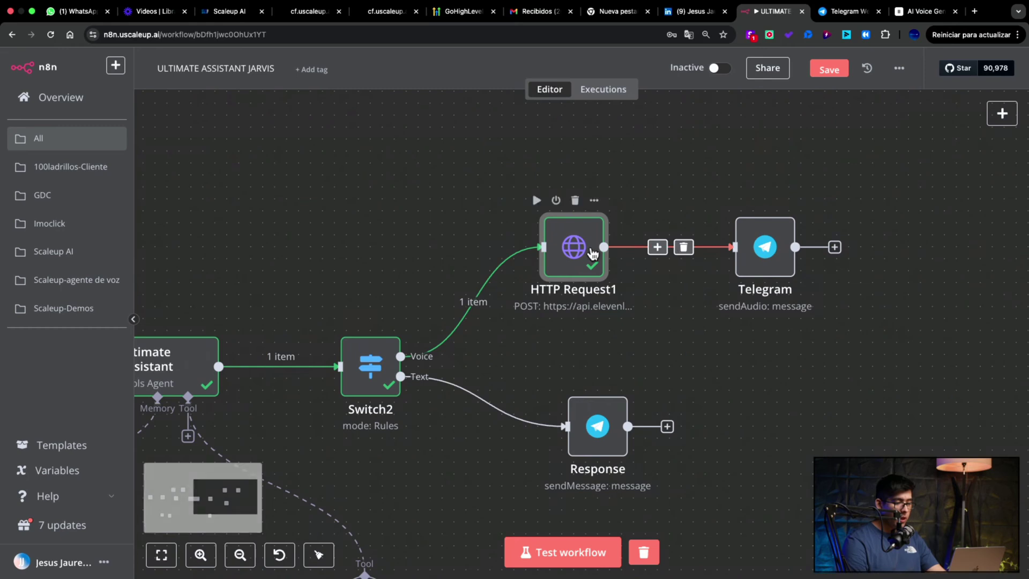
pyautogui.doubleClick(591, 251)
pyautogui.click(599, 232)
pyautogui.moveTo(598, 232); pyautogui.dragTo(513, 232)
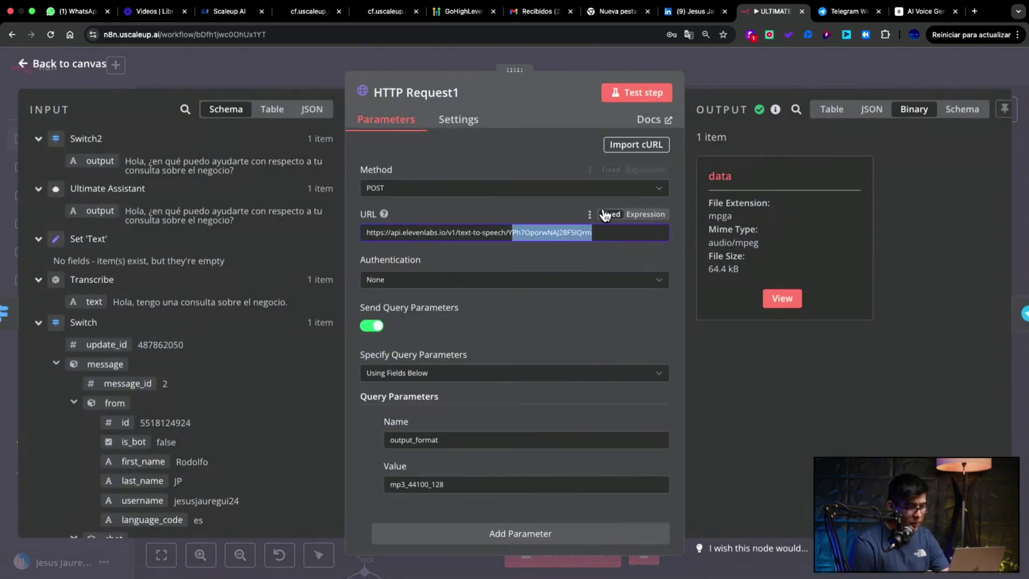
# Switch to ElevenLabs, preview the Knox Dark 2 voice in the voice library and view its details and voice ID
pyautogui.click(901, 17)
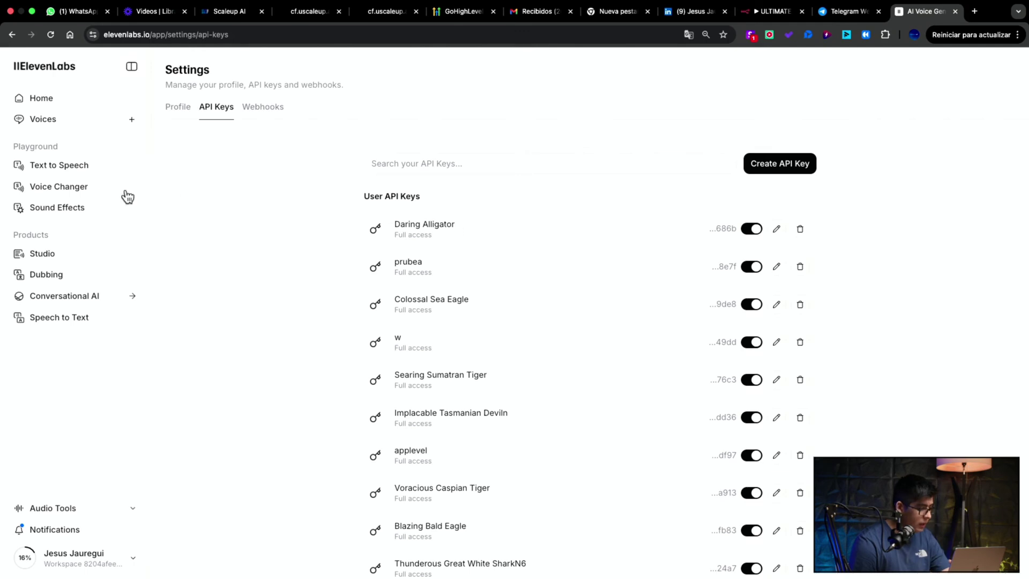
pyautogui.click(78, 126)
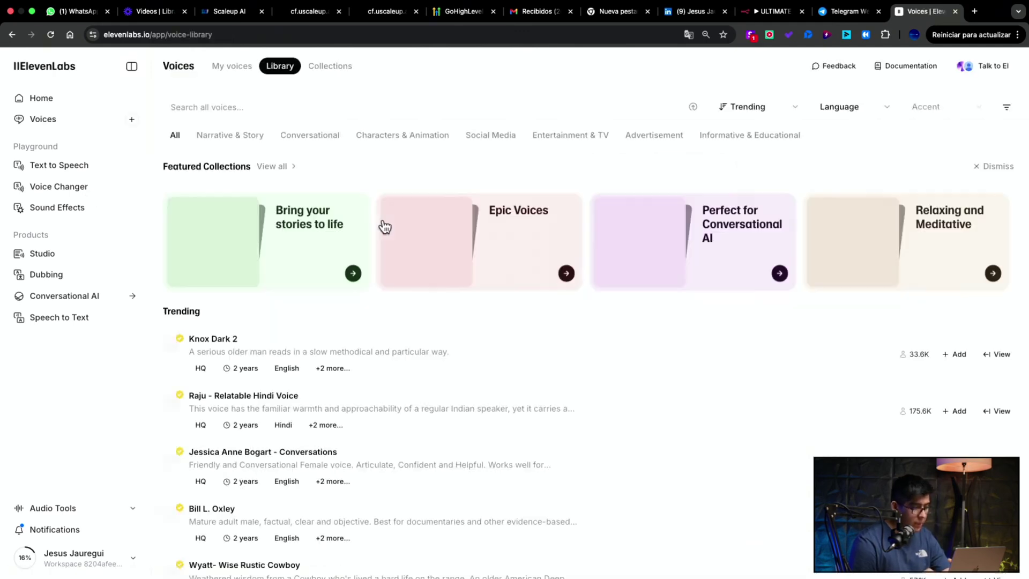
pyautogui.click(446, 353)
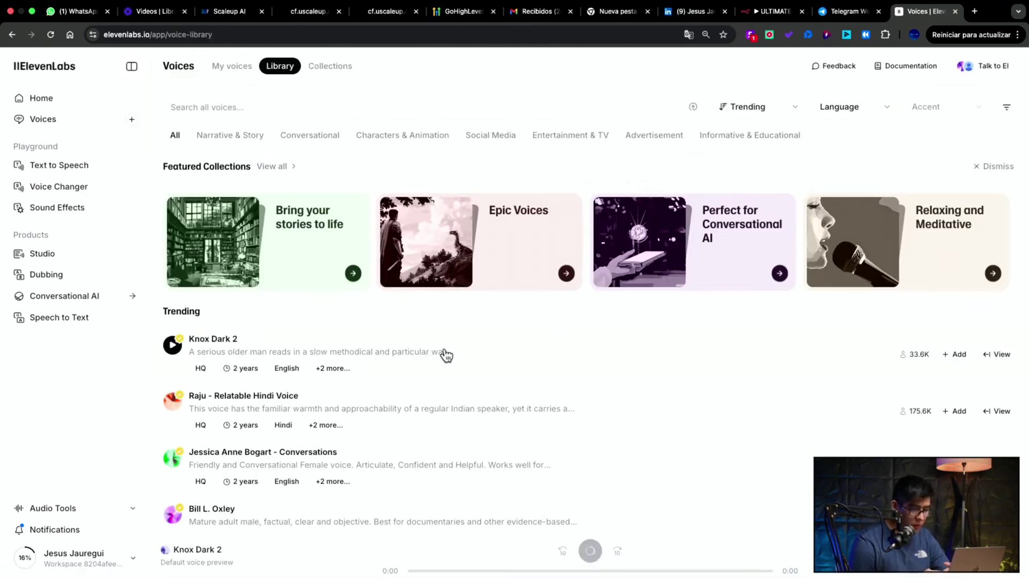
pyautogui.click(590, 551)
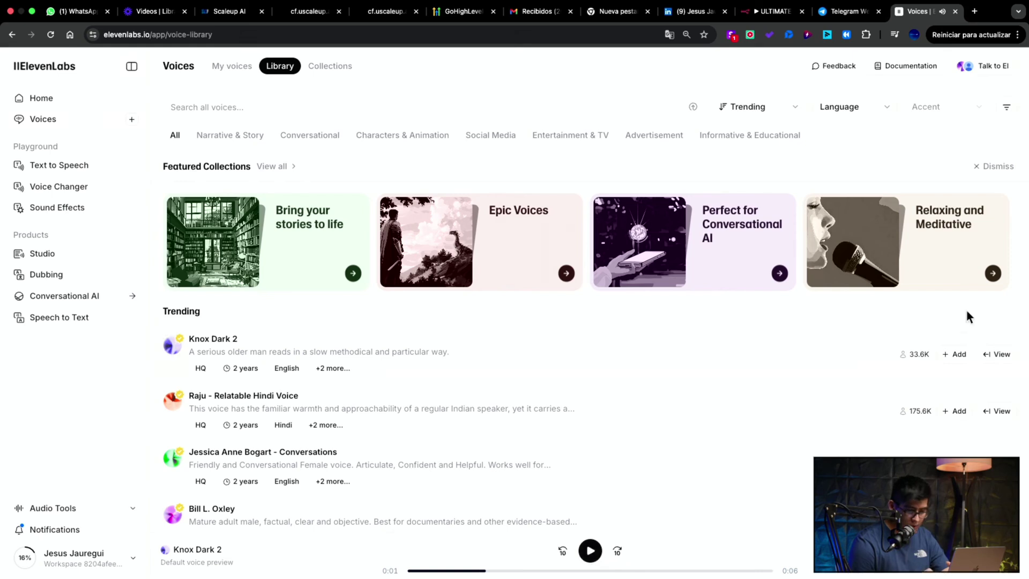
pyautogui.click(994, 354)
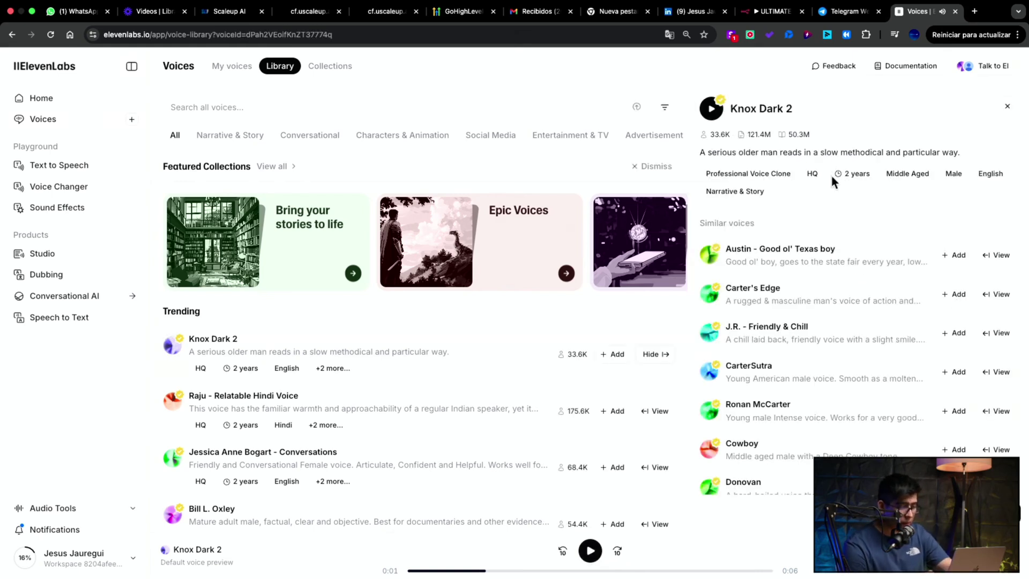
pyautogui.scroll(-2, 838, 305)
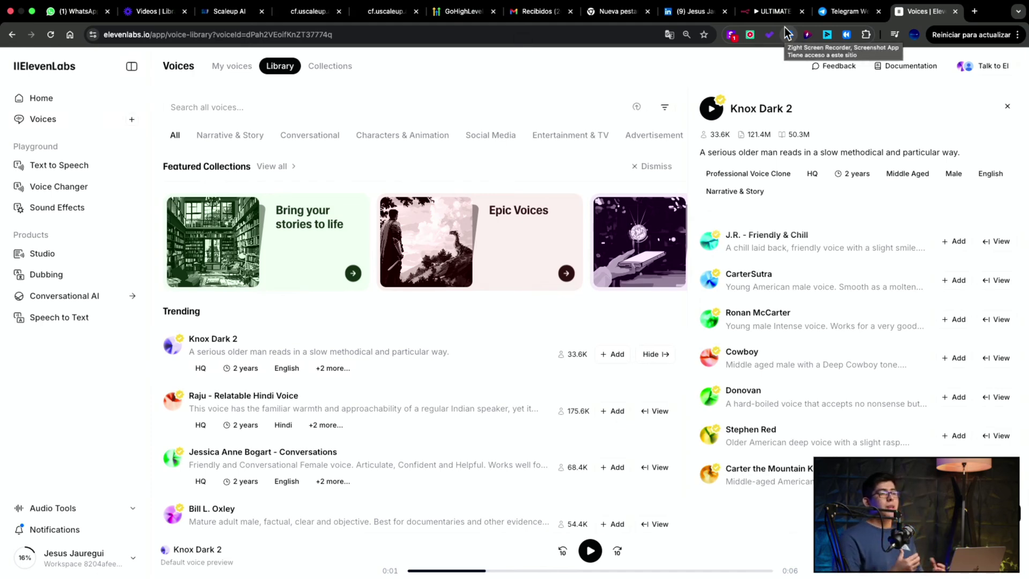
# Return to n8n, review the Telegram node's Send Audio parameters and test the node
pyautogui.click(776, 13)
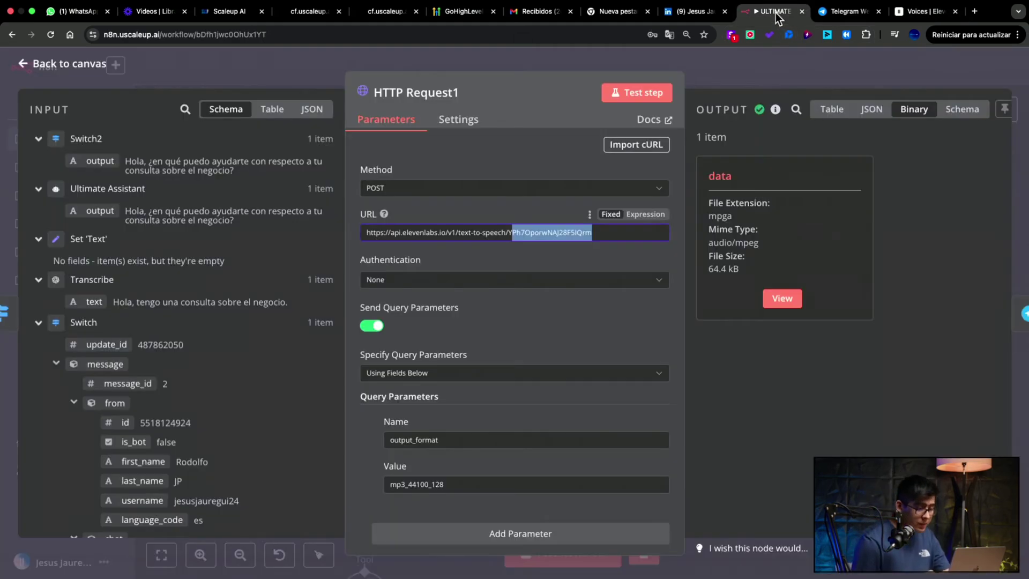
pyautogui.click(830, 75)
pyautogui.doubleClick(769, 240)
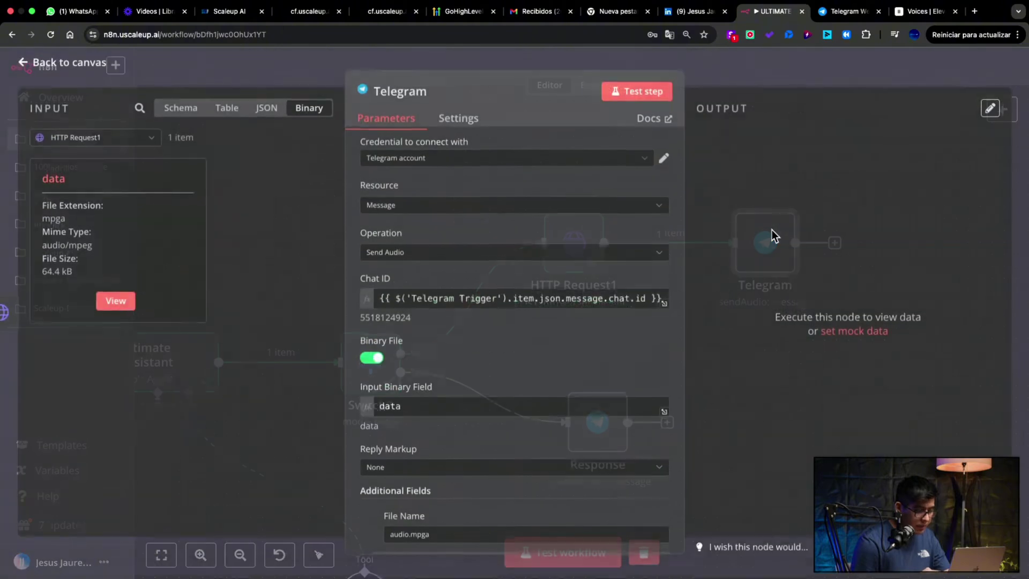
pyautogui.scroll(-2, 589, 267)
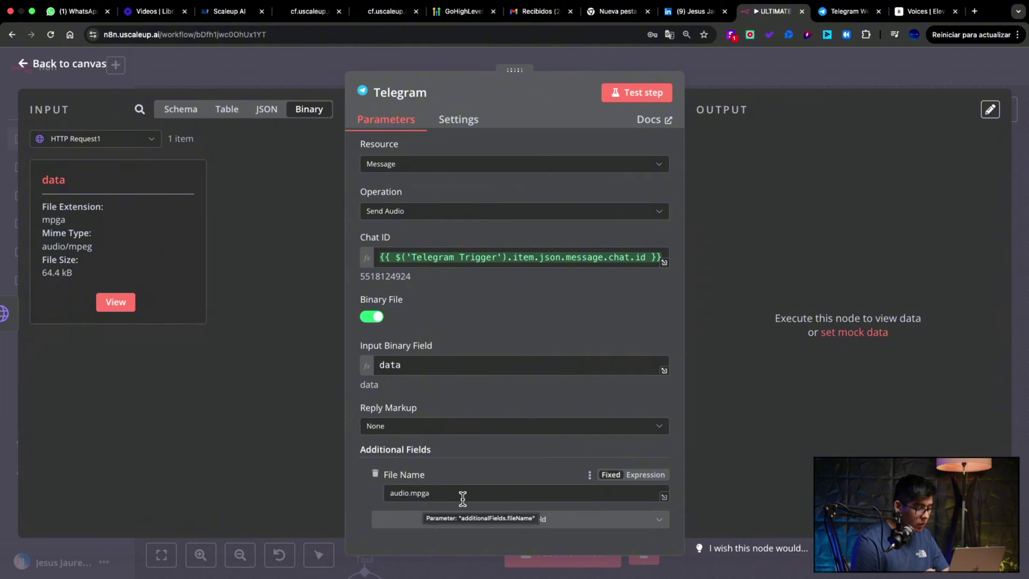
pyautogui.click(642, 94)
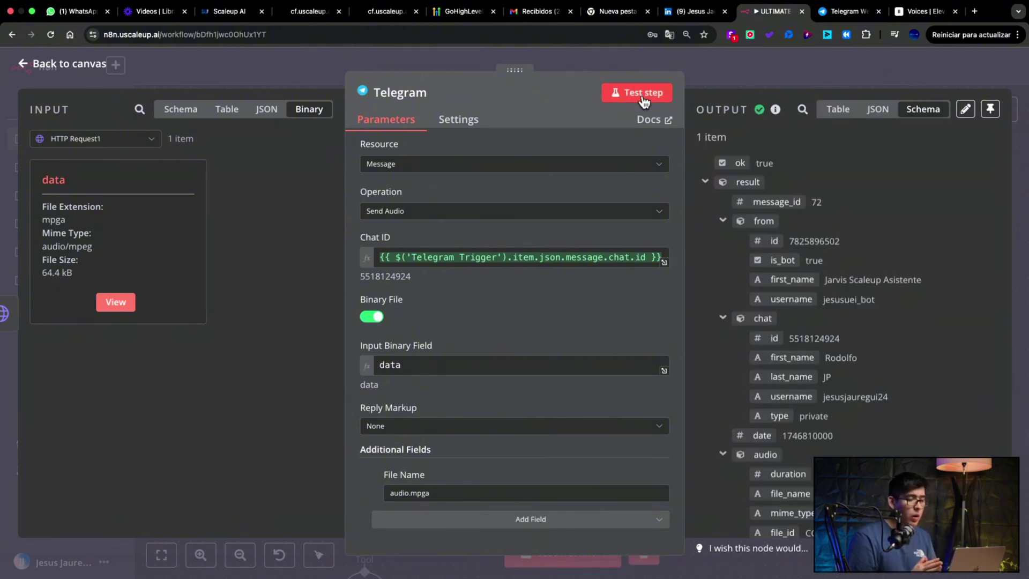
pyautogui.click(745, 81)
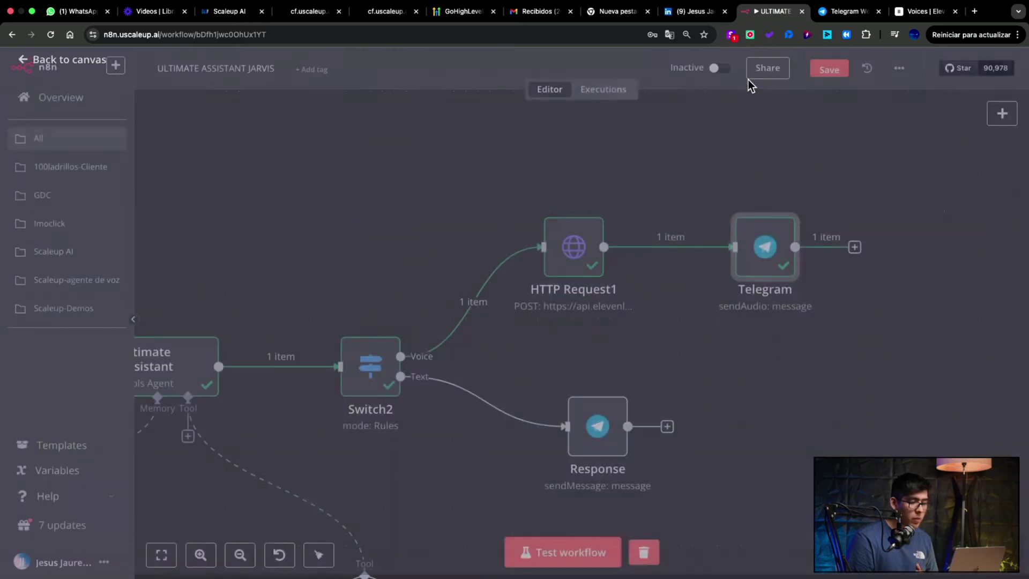
pyautogui.scroll(5, 783, 273)
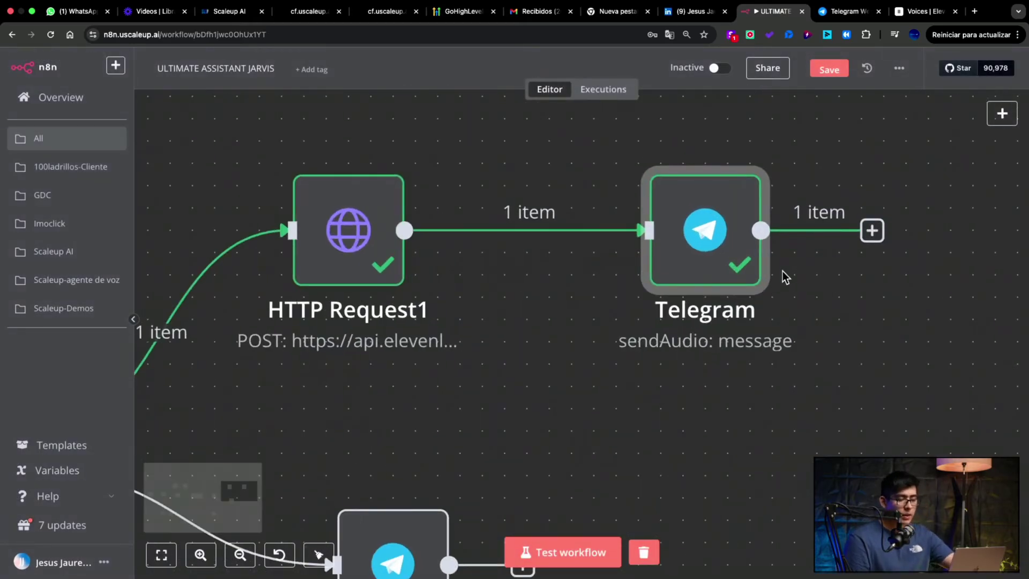
# Switch to Telegram Web and check which bot chat received the audio reply
pyautogui.click(841, 19)
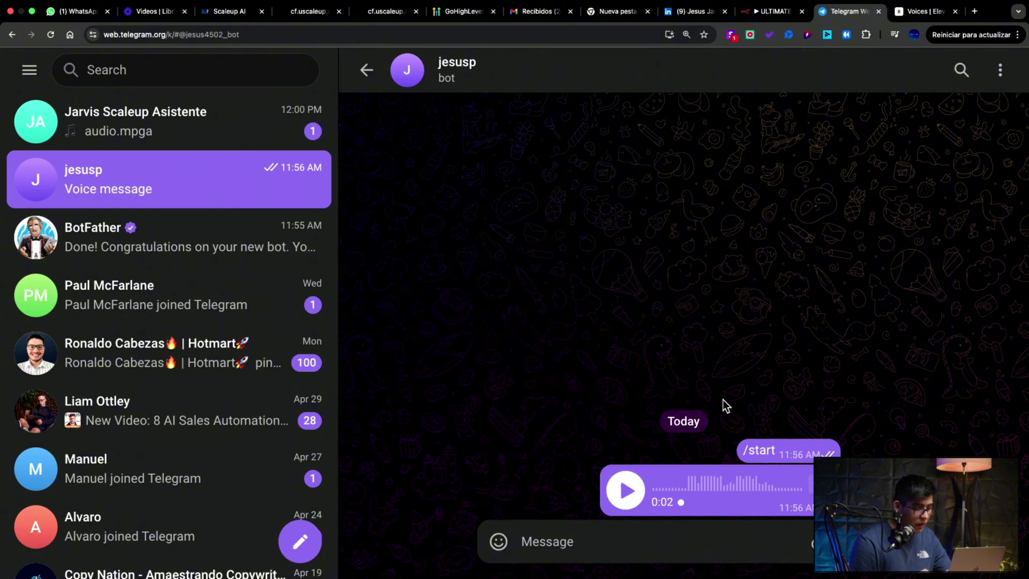
pyautogui.click(233, 141)
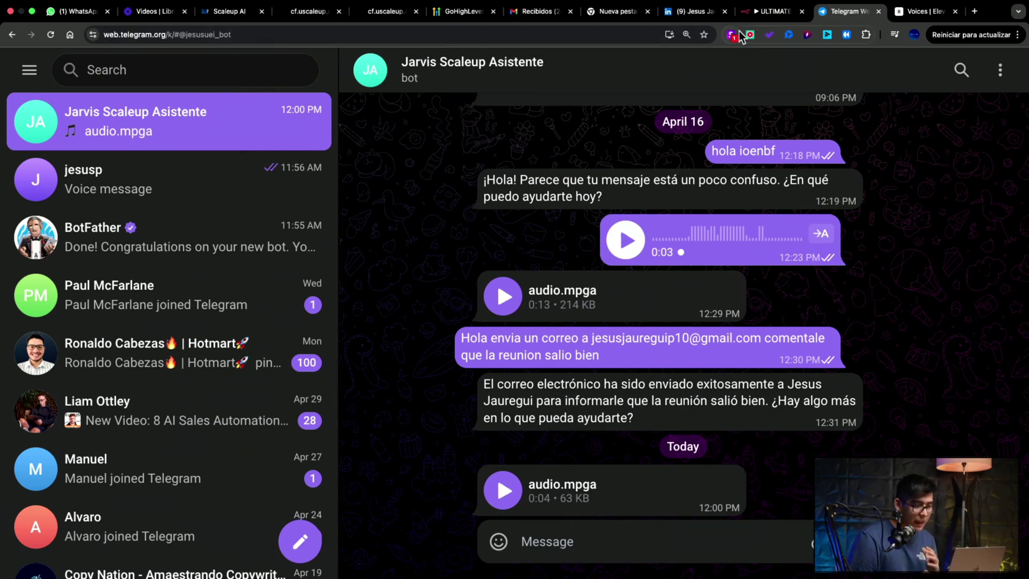
pyautogui.click(287, 172)
# Return to n8n, set the Telegram node's credential to Telegram account 2 and test the node
pyautogui.click(782, 11)
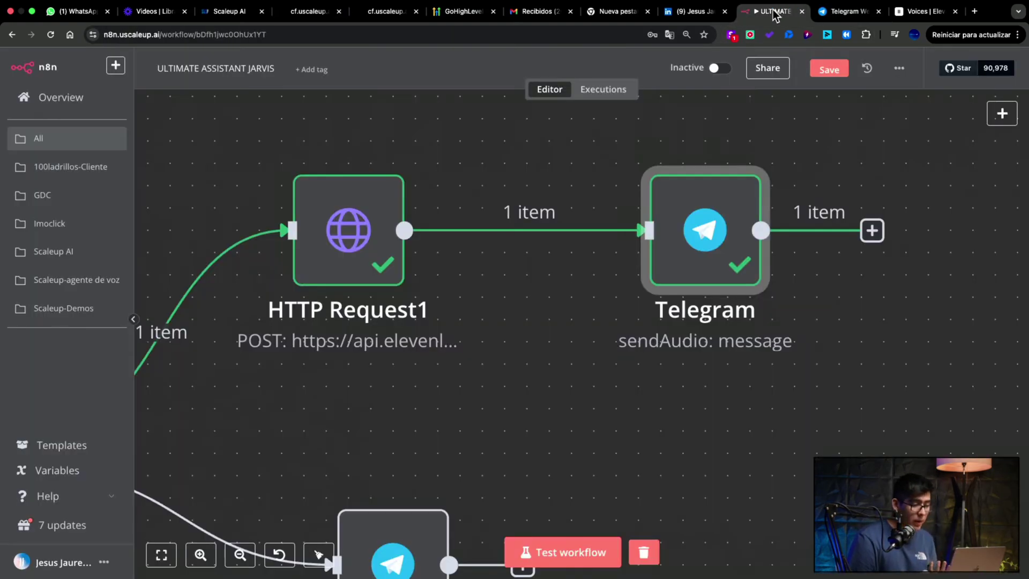
pyautogui.doubleClick(713, 248)
pyautogui.click(504, 159)
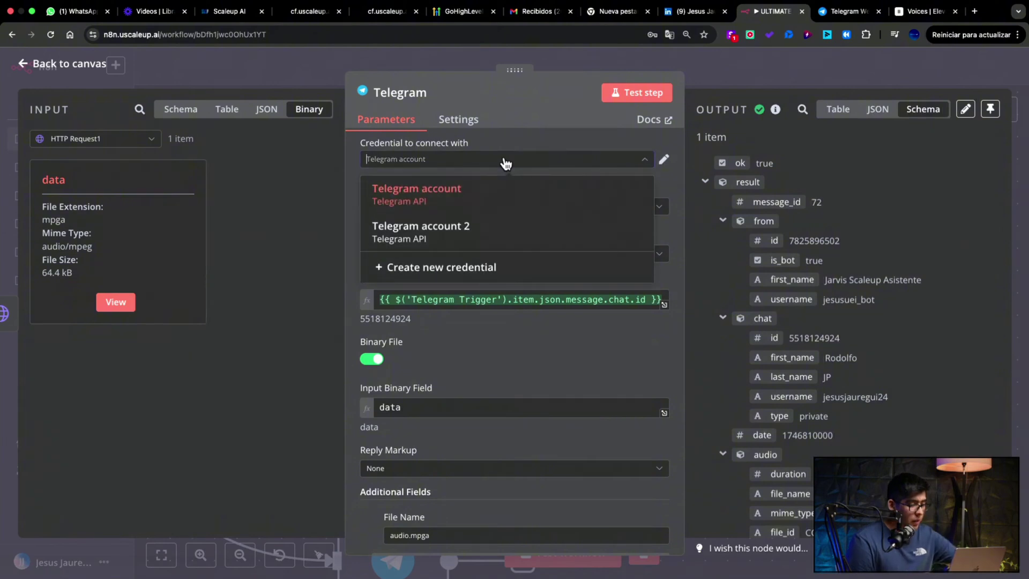
pyautogui.click(488, 229)
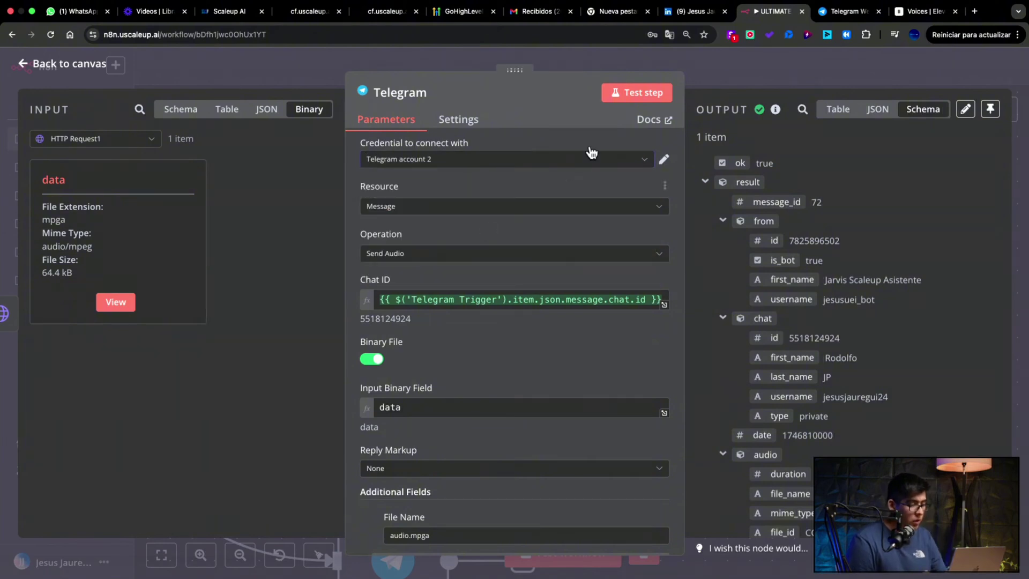
pyautogui.click(622, 99)
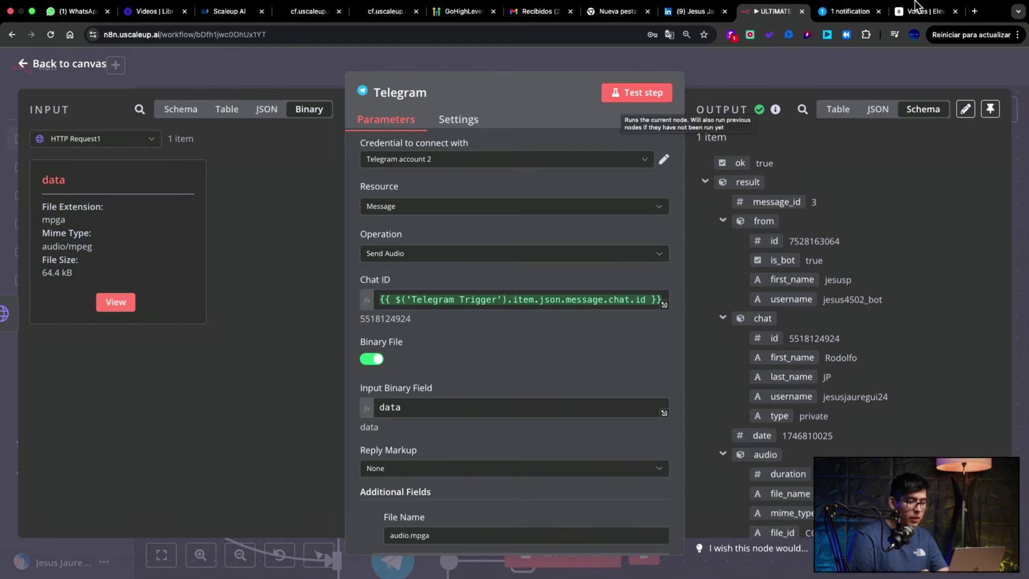
# Switch to Telegram Web and play the received audio.mpga reply in the new bot's chat
pyautogui.click(847, 12)
pyautogui.doubleClick(502, 491)
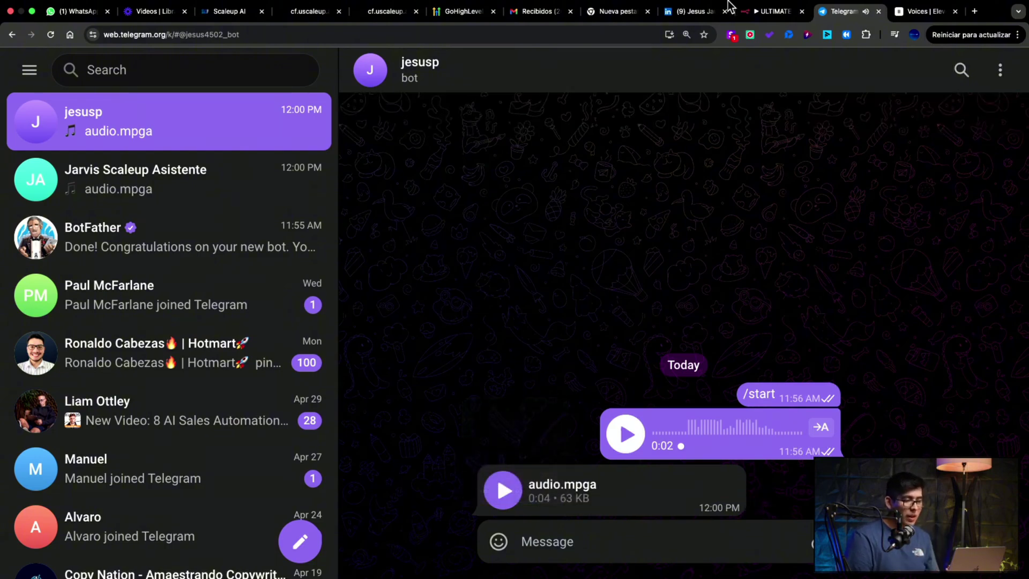
# Return to n8n, close the Telegram node and activate the ULTIMATE ASSISTANT JARVIS workflow
pyautogui.click(763, 11)
pyautogui.click(735, 85)
pyautogui.hscroll(-5, 670, 153)
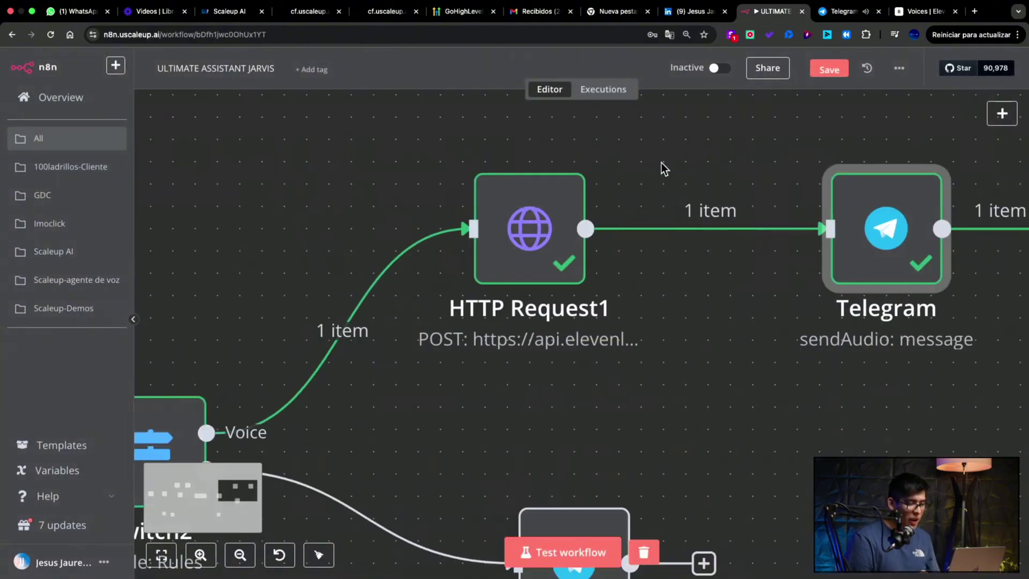
pyautogui.scroll(-3, 661, 163)
pyautogui.hscroll(-4, 662, 166)
pyautogui.click(716, 68)
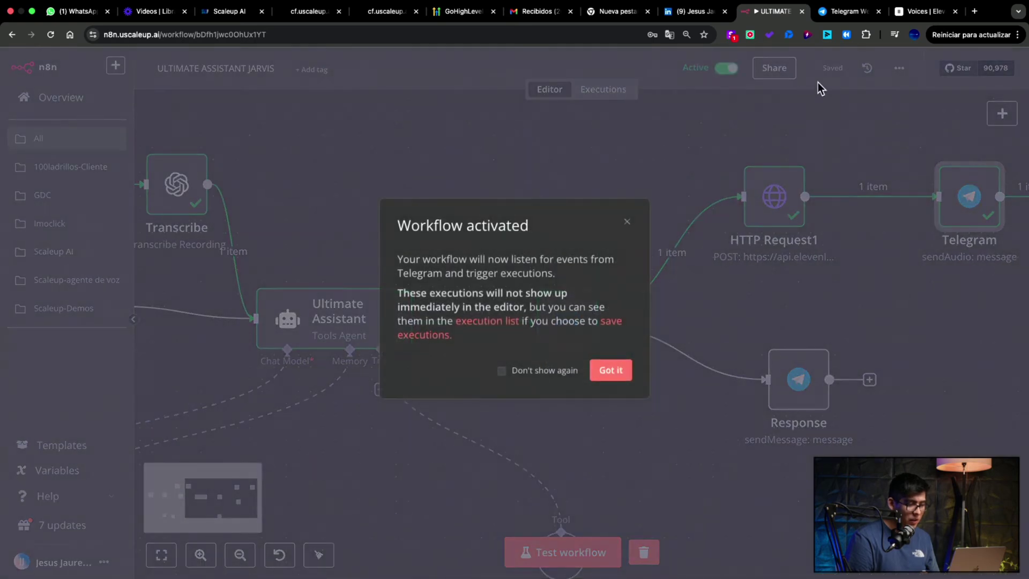
pyautogui.click(611, 370)
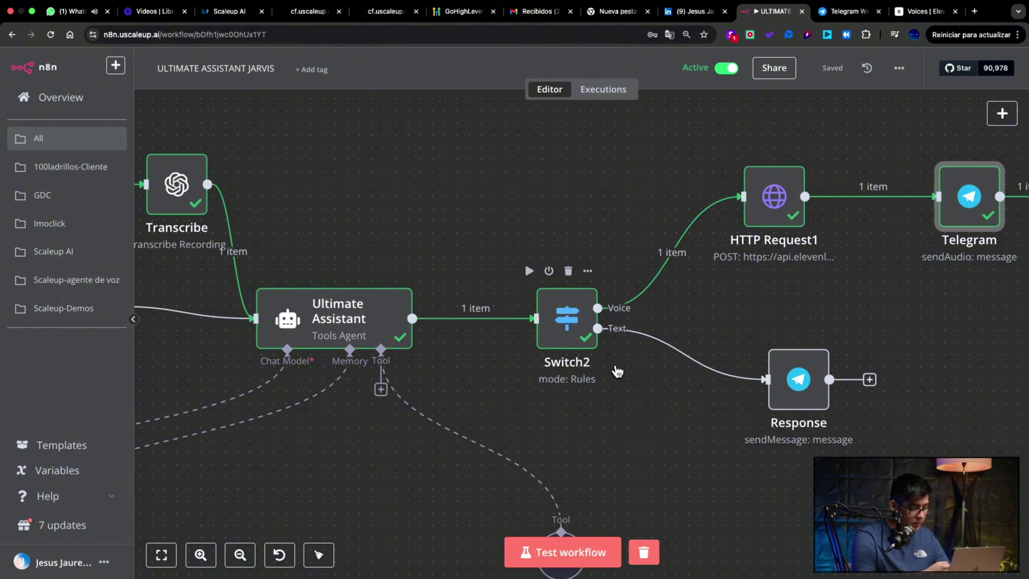
# Check the workflow's executions list for the live runs and return to the editor to look over the workflow
pyautogui.hscroll(-10, 617, 372)
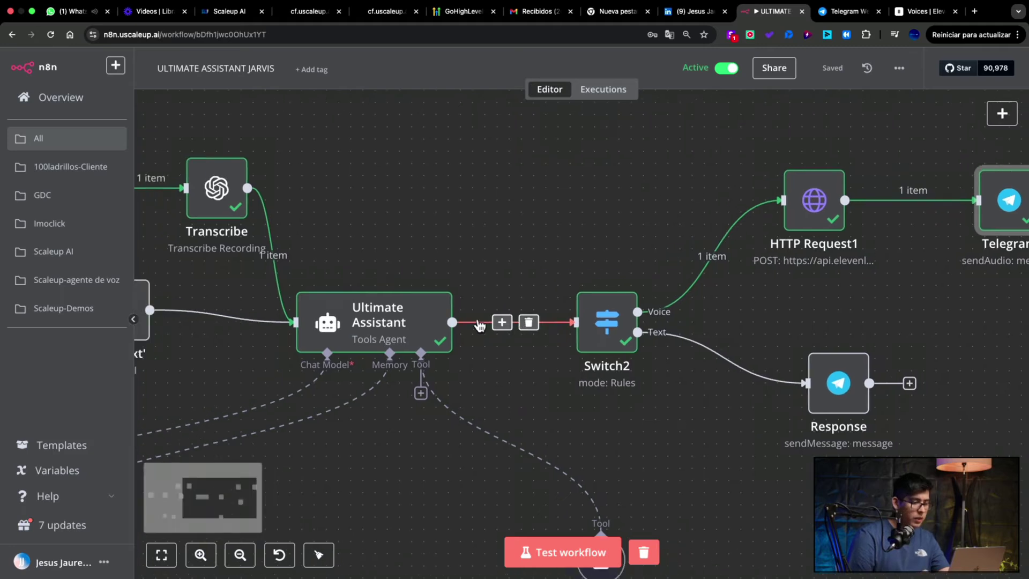
pyautogui.hscroll(-1, 480, 325)
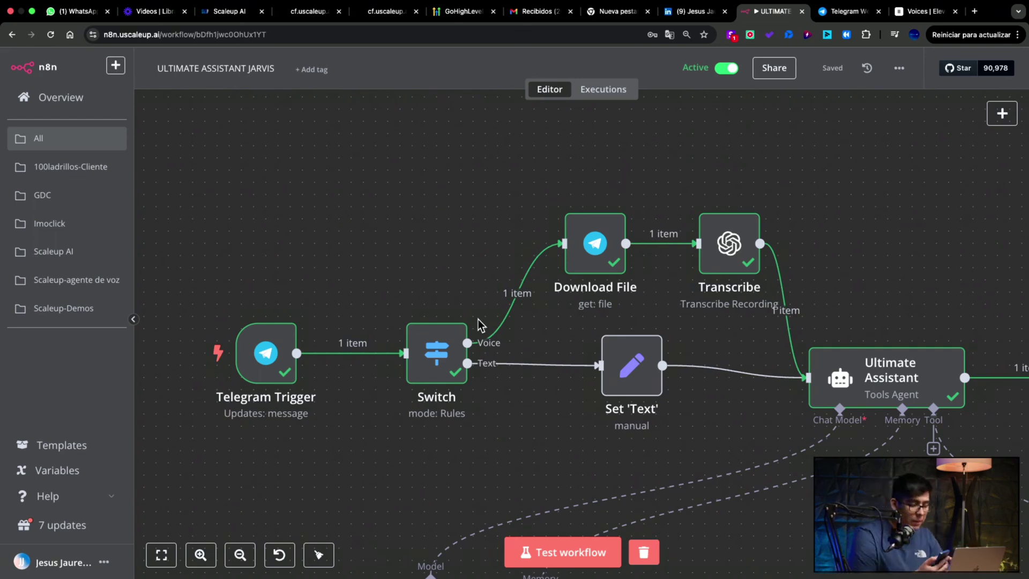
pyautogui.click(601, 87)
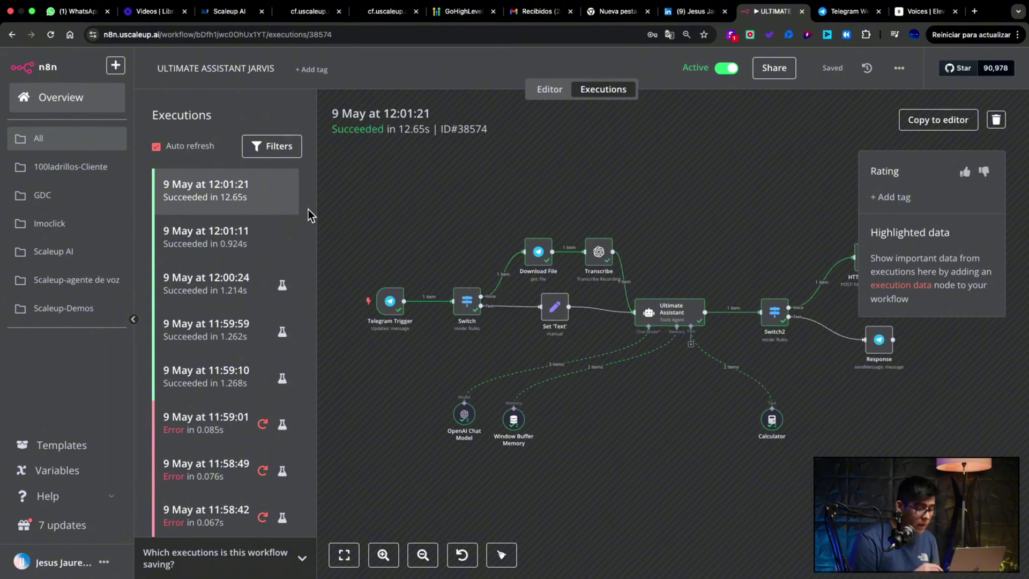
pyautogui.click(550, 90)
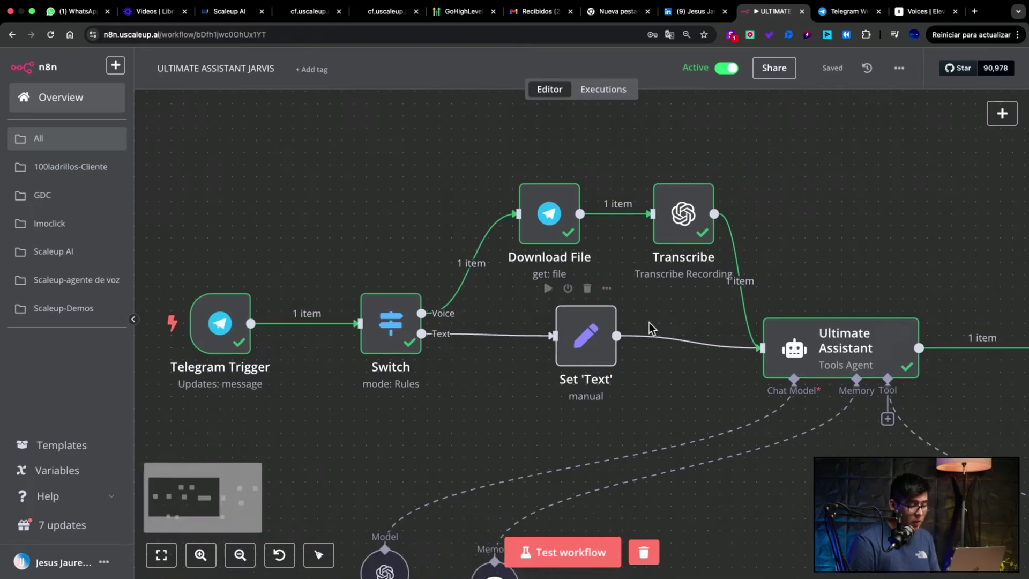
pyautogui.hscroll(1, 649, 322)
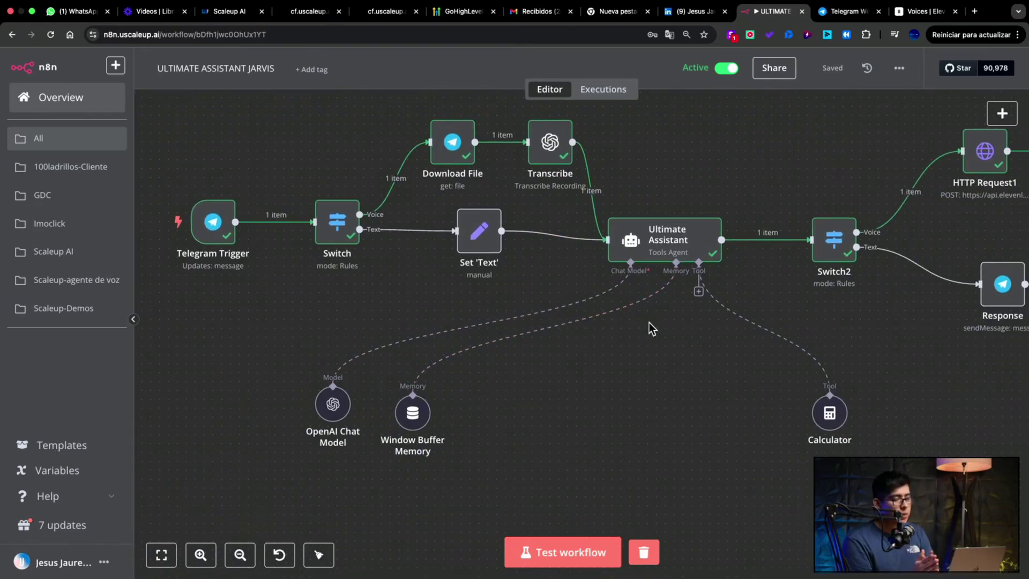
pyautogui.hscroll(1, 649, 323)
pyautogui.hscroll(1, 648, 322)
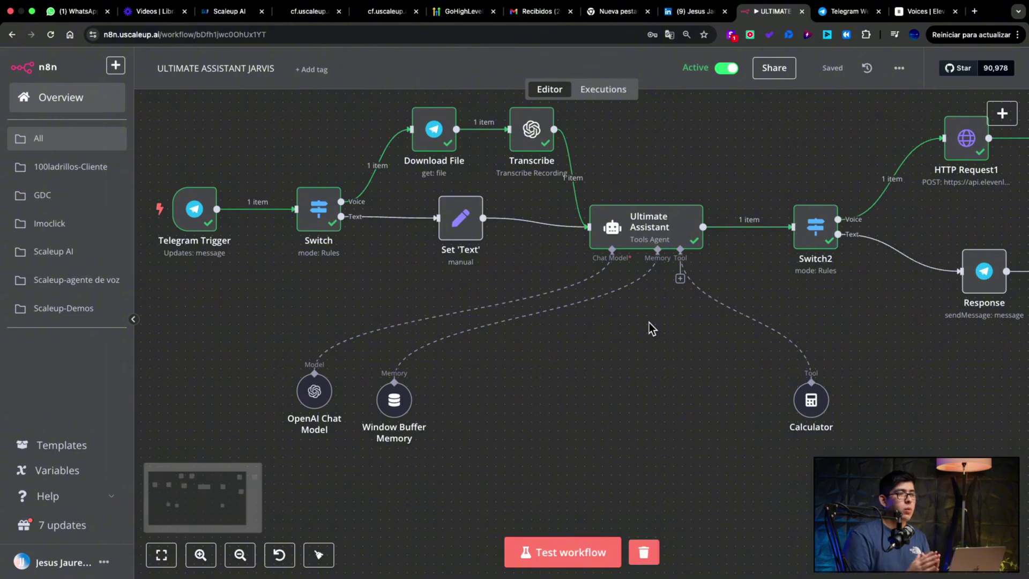